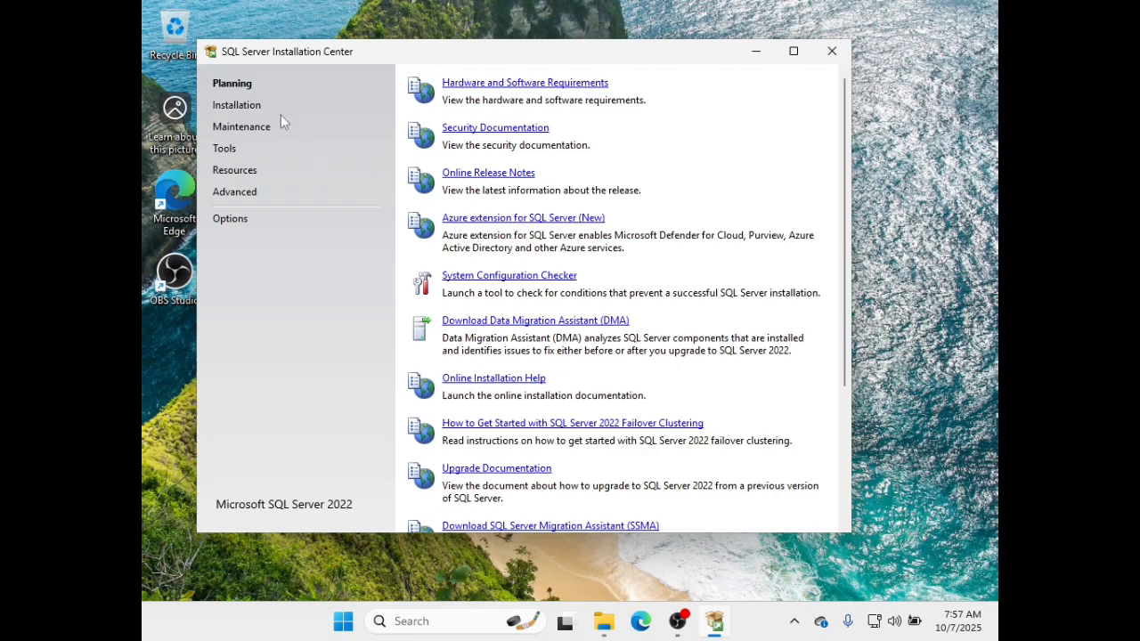
Launch the setup wizard for a new SQL Server standalone installation and bring it to the front
{"action": "left_click", "coordinate": [252, 106]}
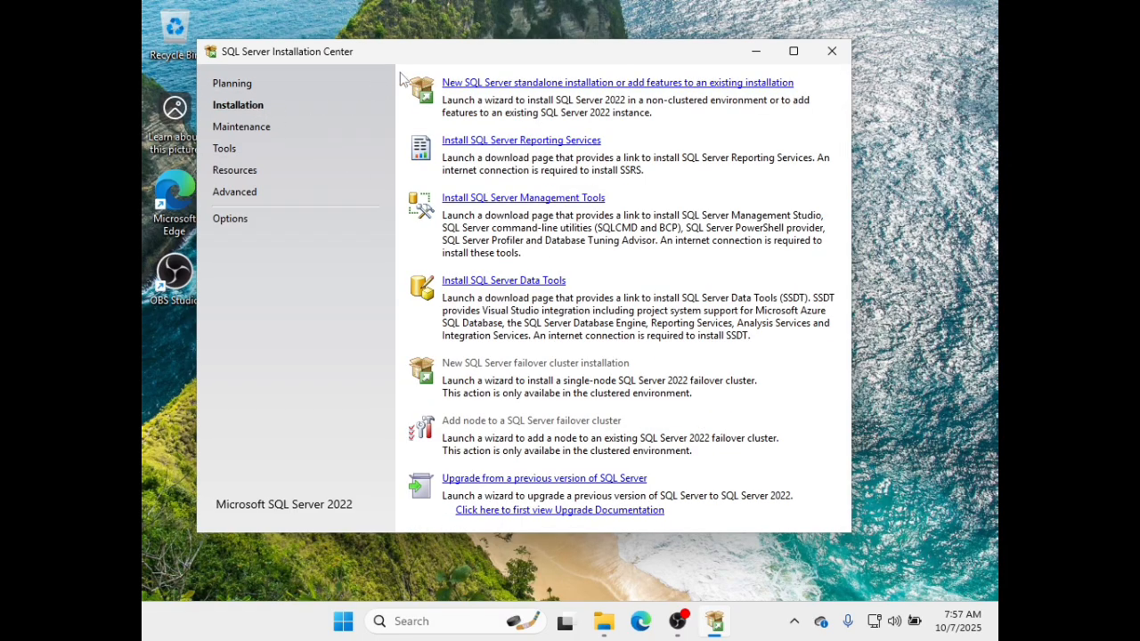
{"action": "left_click", "coordinate": [525, 84]}
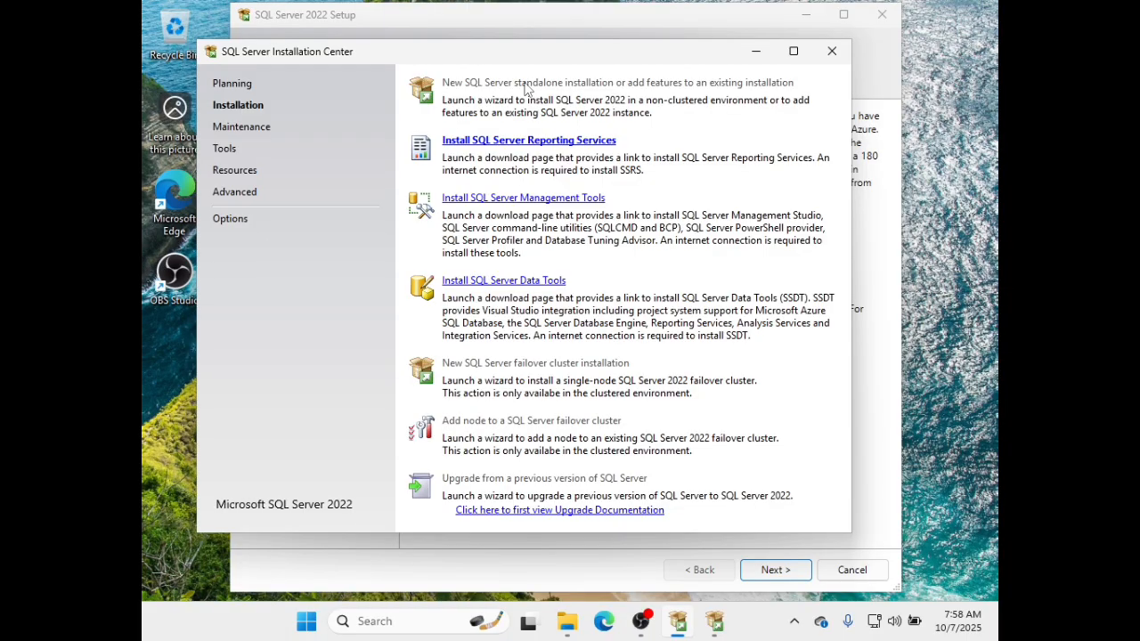
{"action": "left_click", "coordinate": [523, 18]}
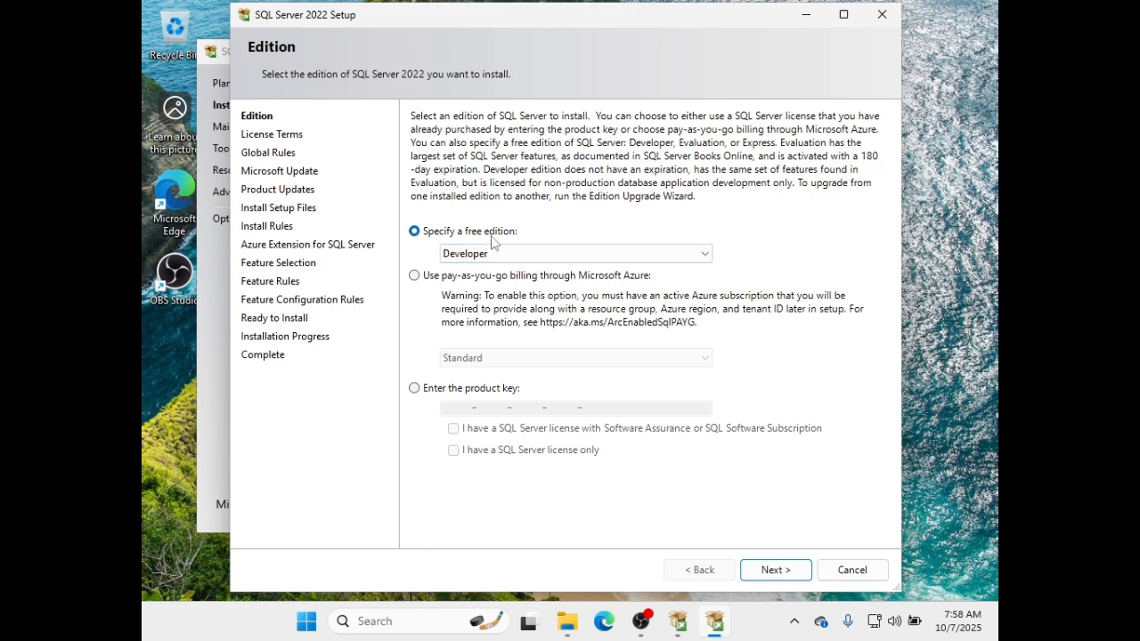
Keep Developer as the free edition to install and accept the license terms
{"action": "left_click", "coordinate": [705, 255]}
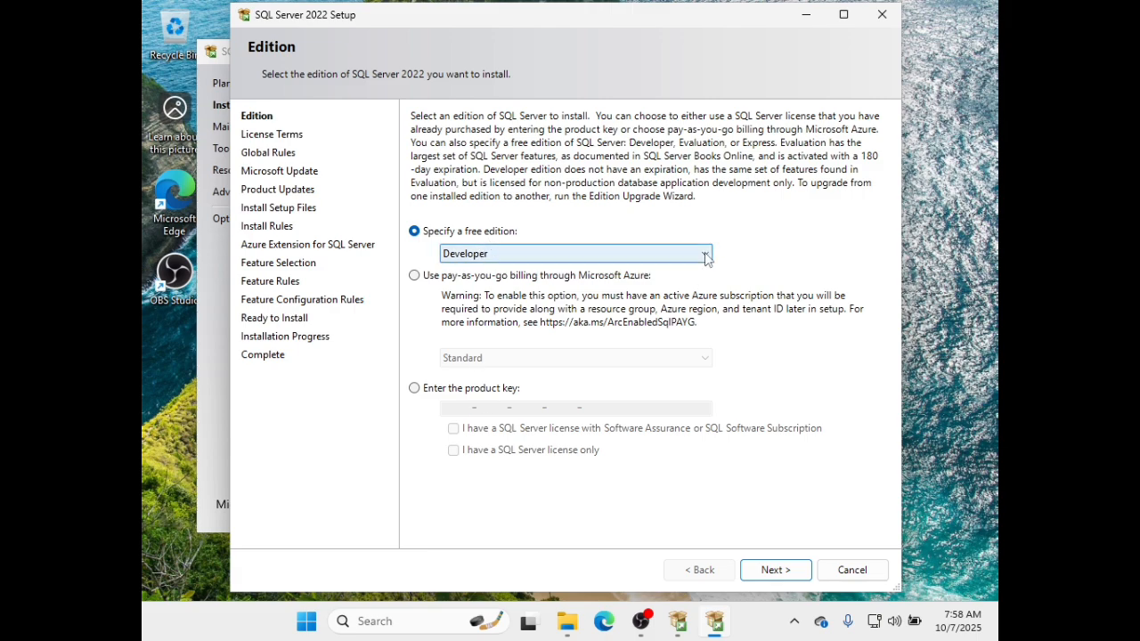
{"action": "left_click", "coordinate": [705, 258]}
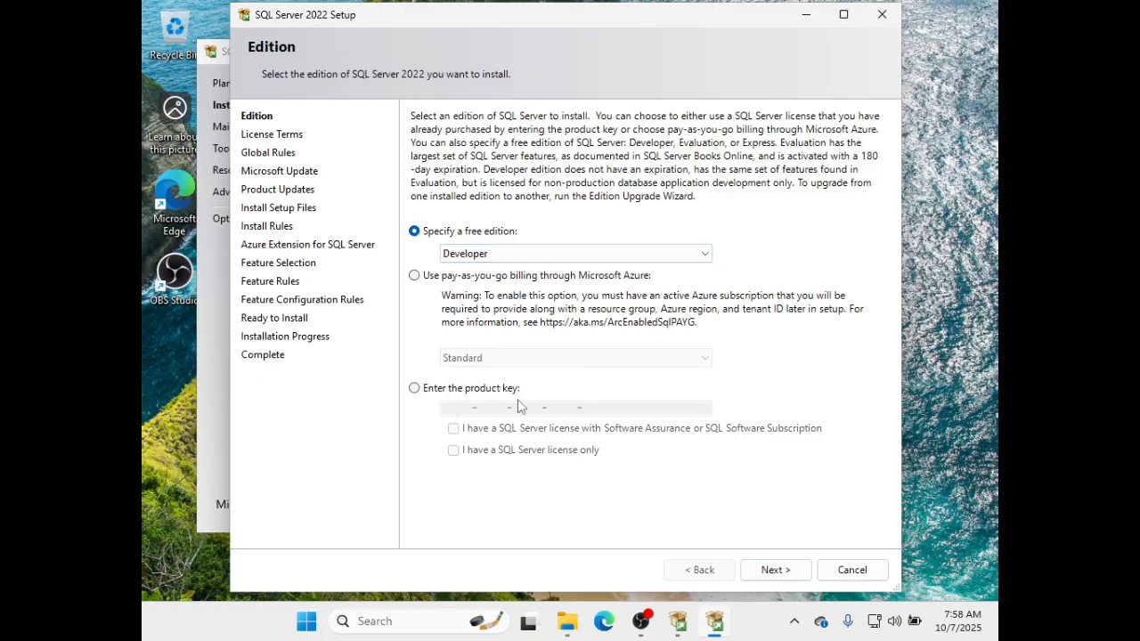
{"action": "left_click", "coordinate": [771, 569]}
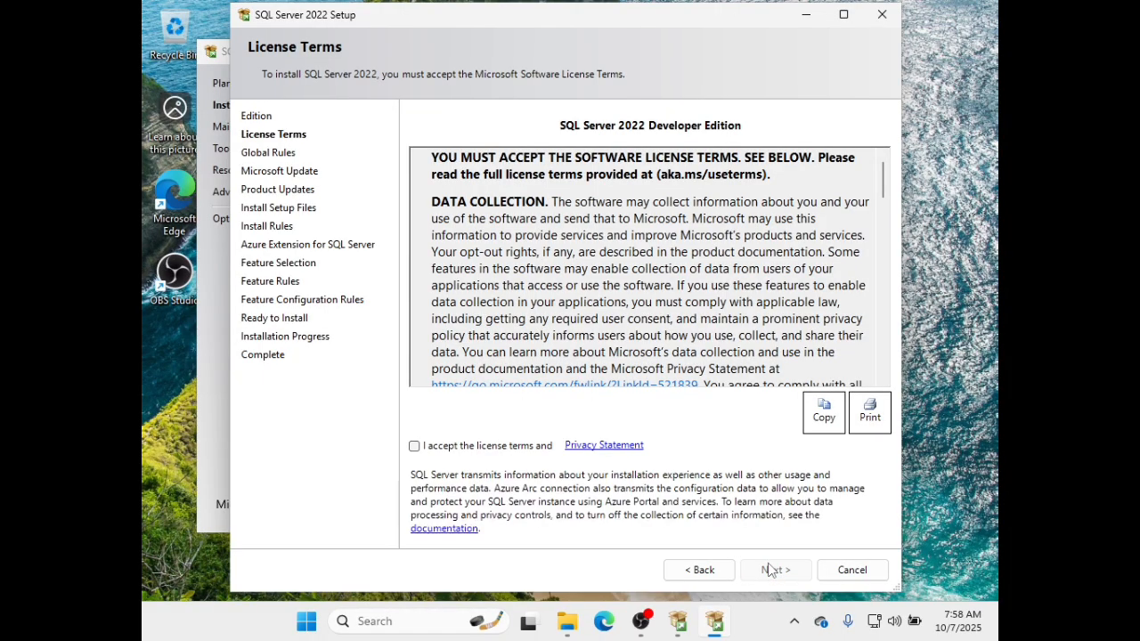
{"action": "left_click", "coordinate": [454, 451]}
{"action": "left_click", "coordinate": [771, 570]}
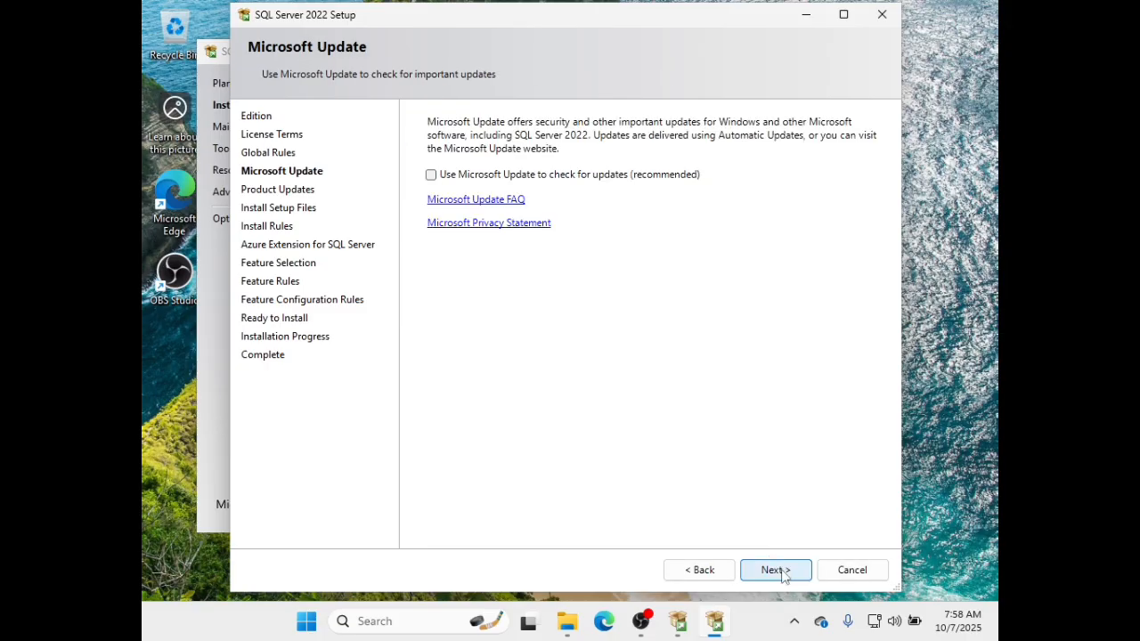
Enable Microsoft Update to check for updates and exclude the Azure Extension for SQL Server from the installation
{"action": "left_click", "coordinate": [623, 176]}
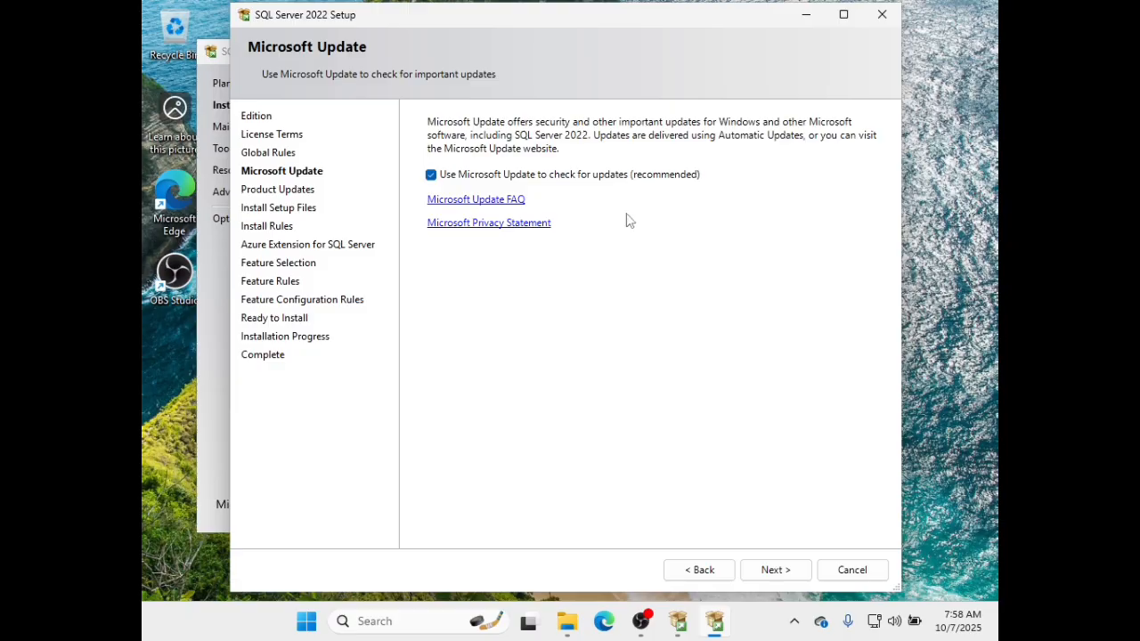
{"action": "left_click", "coordinate": [771, 574]}
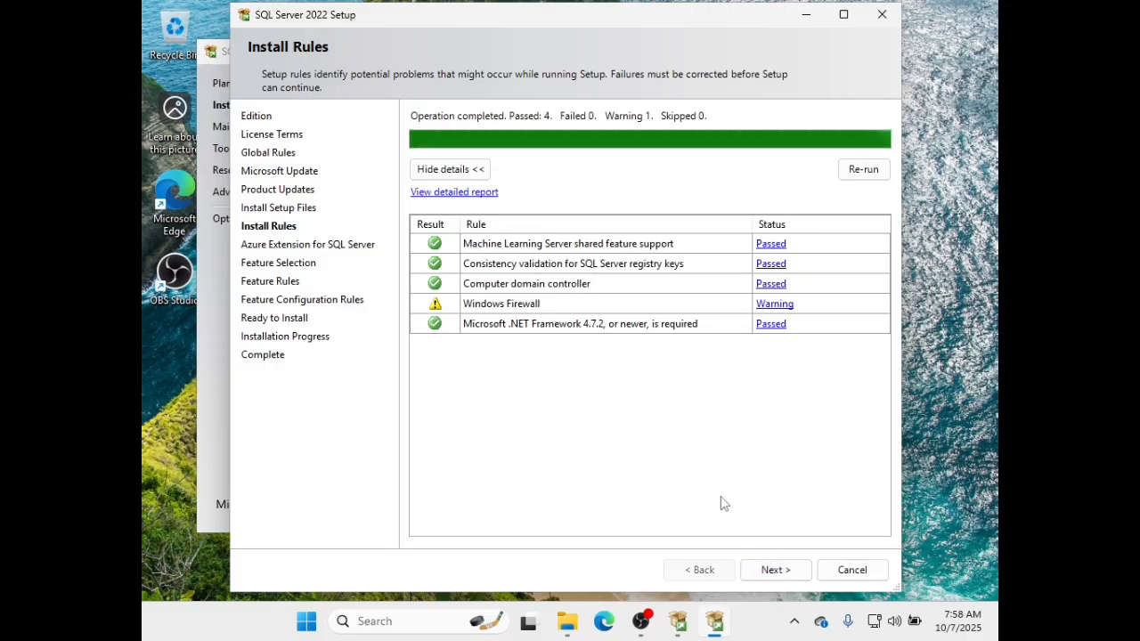
{"action": "left_click", "coordinate": [781, 573]}
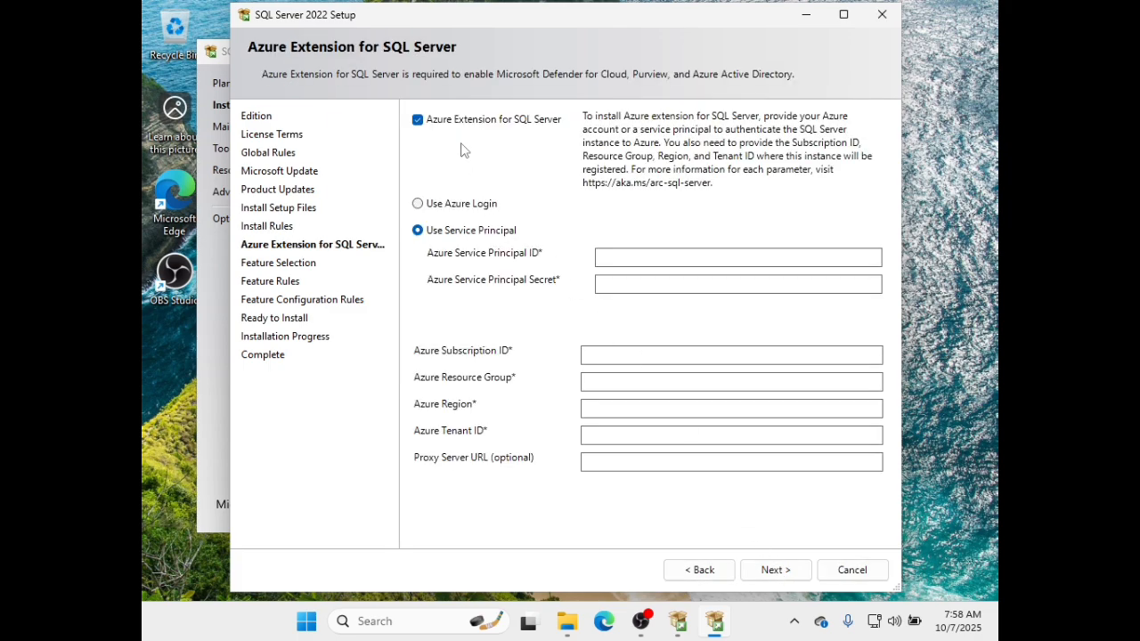
{"action": "left_click", "coordinate": [452, 119]}
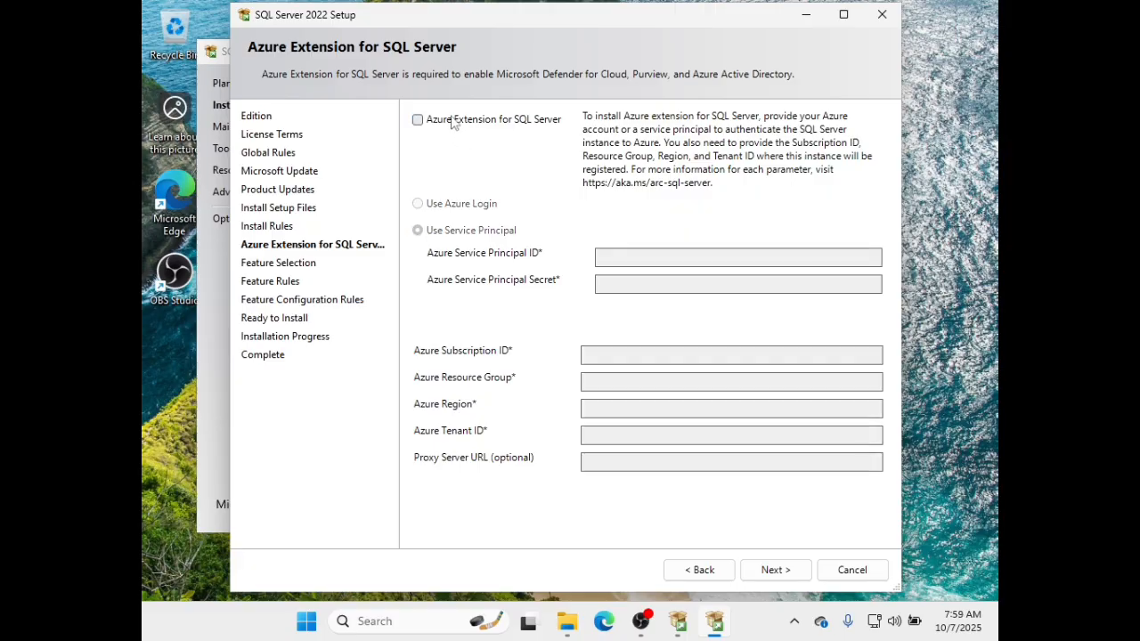
{"action": "left_click", "coordinate": [787, 577]}
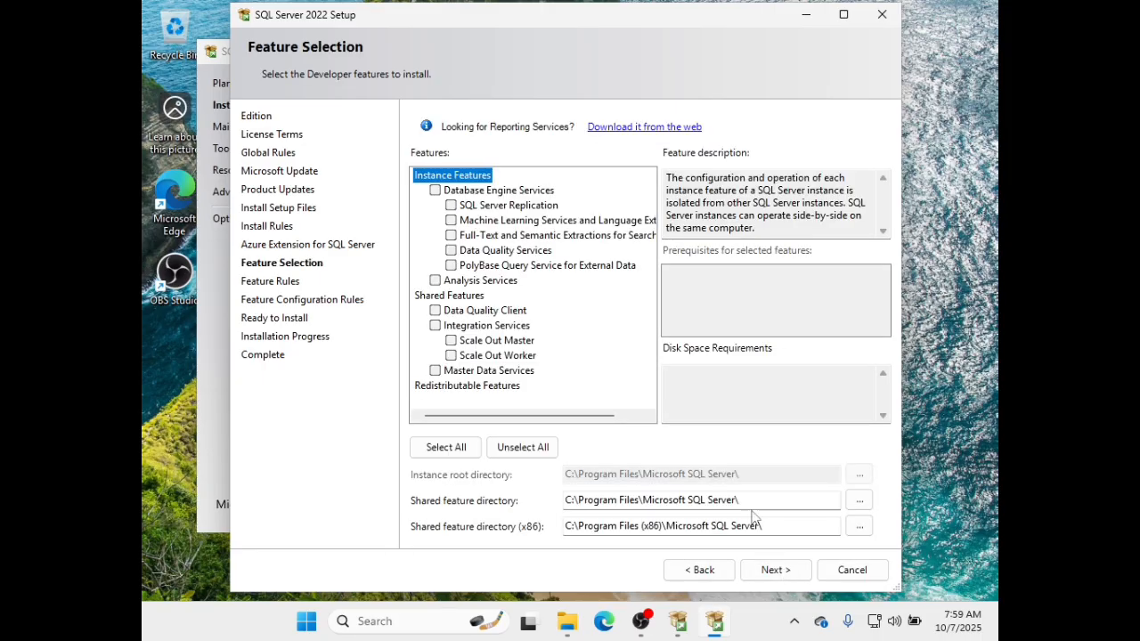
Select Database Engine Services as the only feature to install and proceed to the instance configuration
{"action": "left_click", "coordinate": [434, 191]}
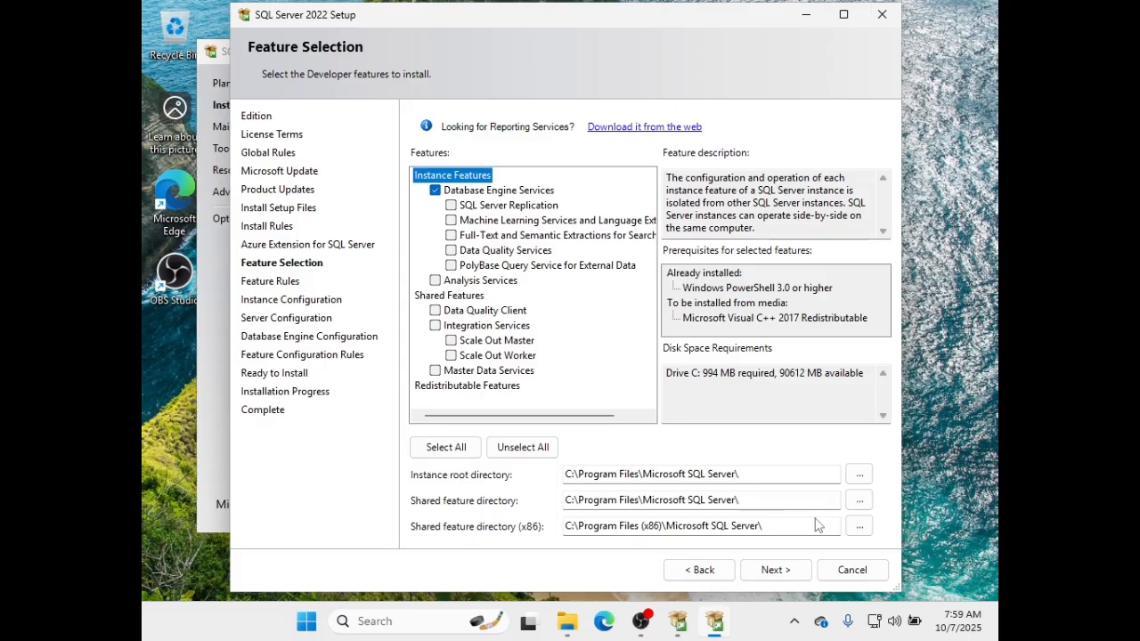
{"action": "left_click", "coordinate": [772, 575]}
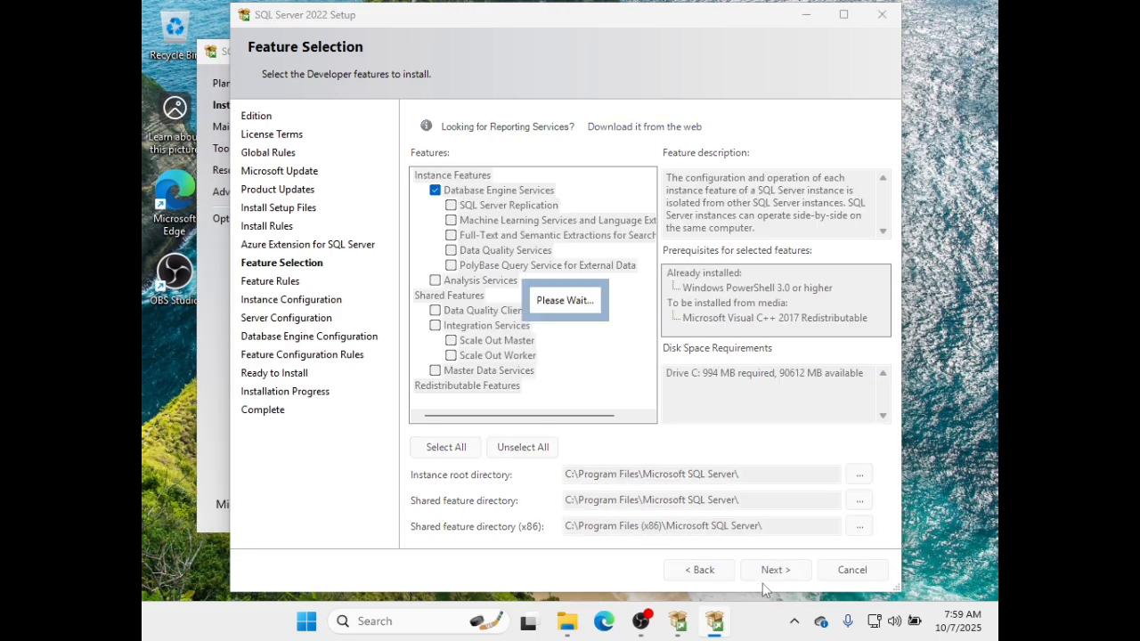
{"action": "mouse_move", "coordinate": [714, 621]}
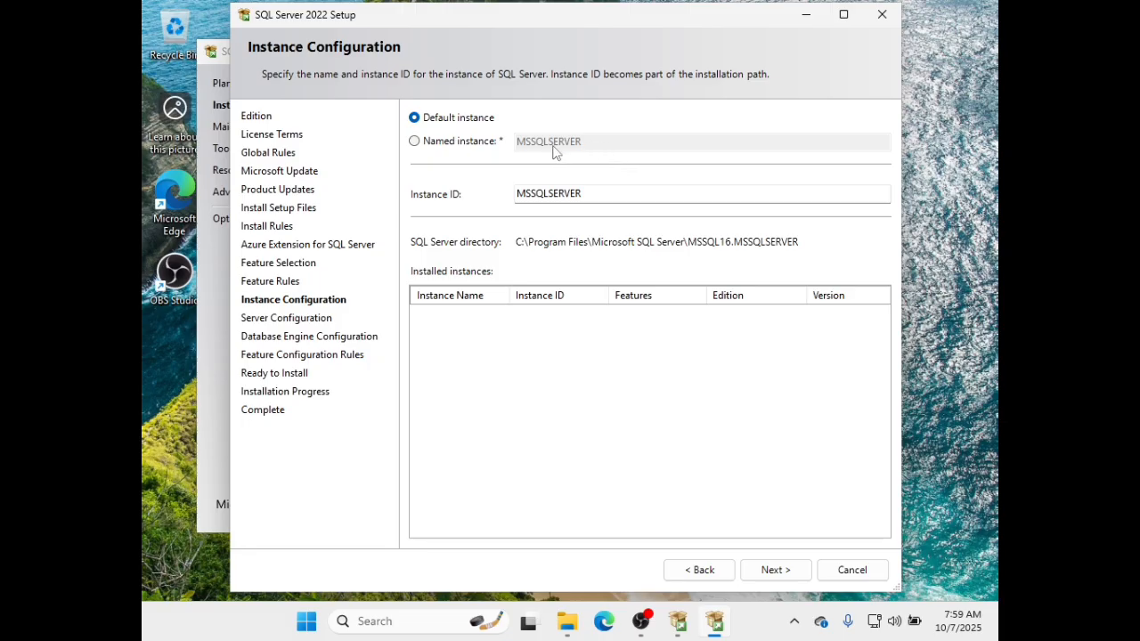
Configure a named instance called MSSQLSERVER, reusing the instance ID as its name, and continue to the server configuration
{"action": "left_click", "coordinate": [414, 142]}
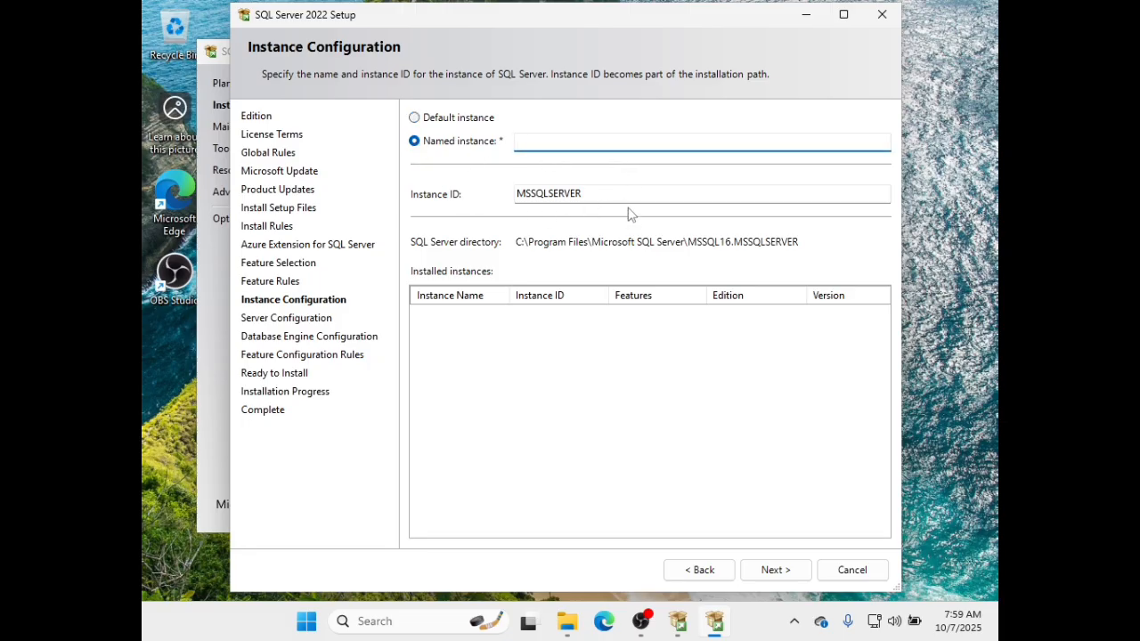
{"action": "left_click_drag", "start_coordinate": [614, 193], "coordinate": [518, 194]}
{"action": "key", "text": "ctrl+c"}
{"action": "left_click", "coordinate": [541, 143]}
{"action": "key", "text": "ctrl+v"}
{"action": "left_click", "coordinate": [757, 575]}
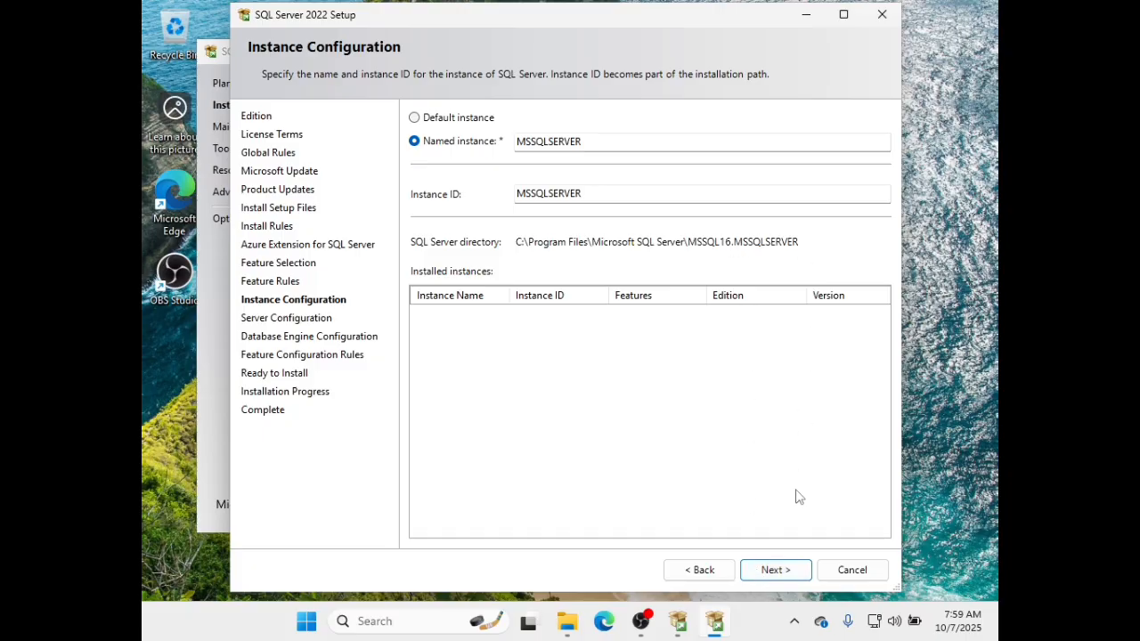
{"action": "left_click", "coordinate": [774, 568]}
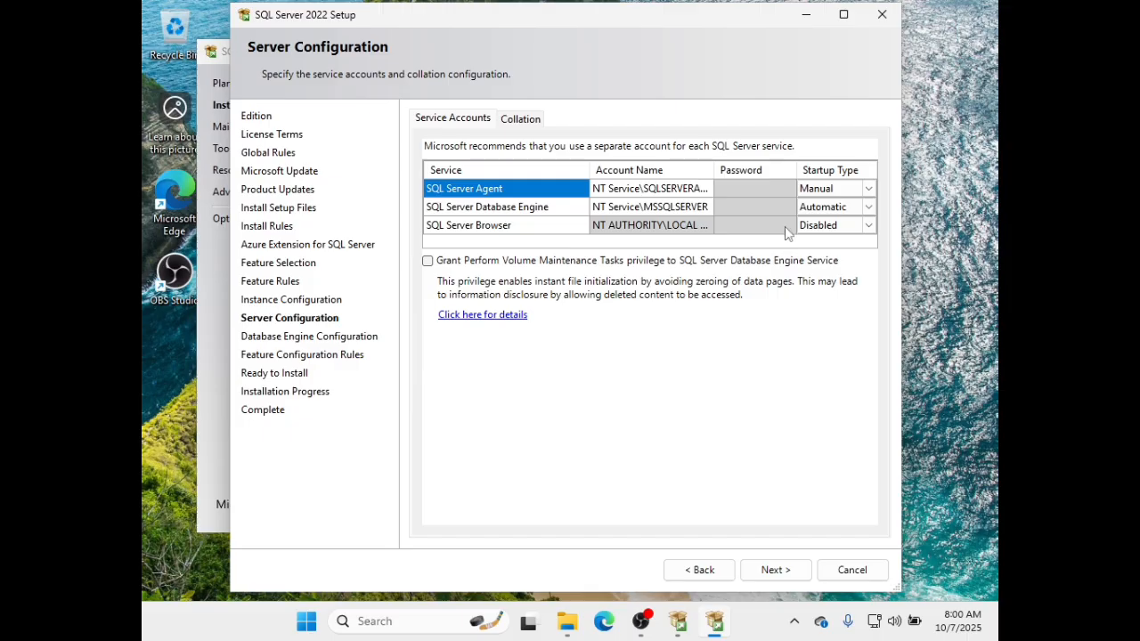
Check the service accounts and startup types, then accept them and continue to the database engine configuration
{"action": "left_click", "coordinate": [820, 189]}
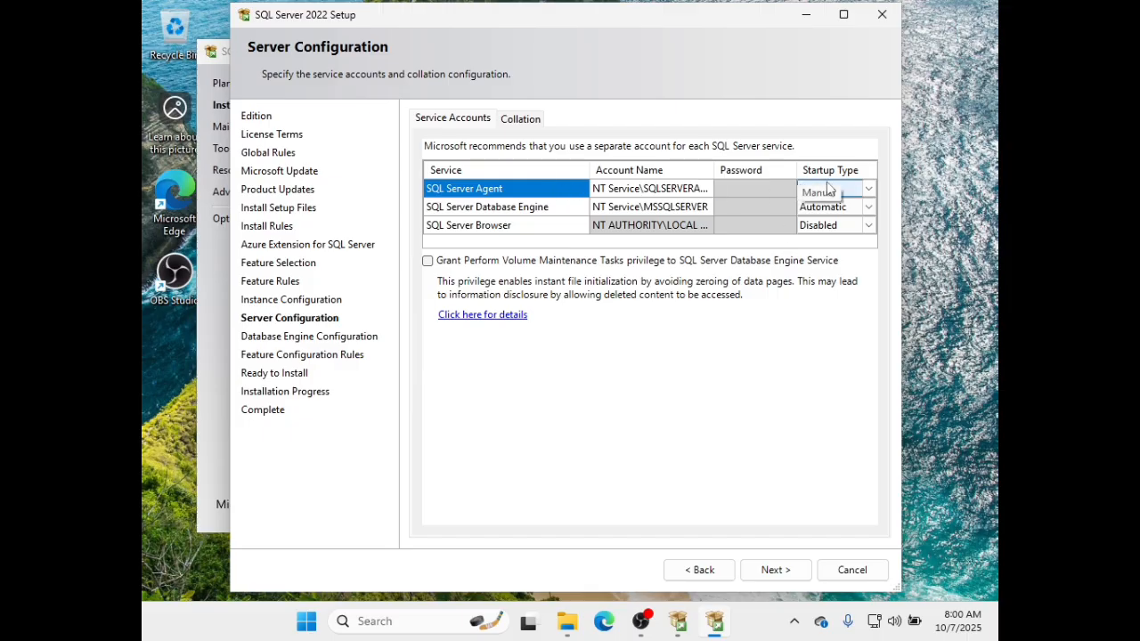
{"action": "left_click", "coordinate": [830, 207]}
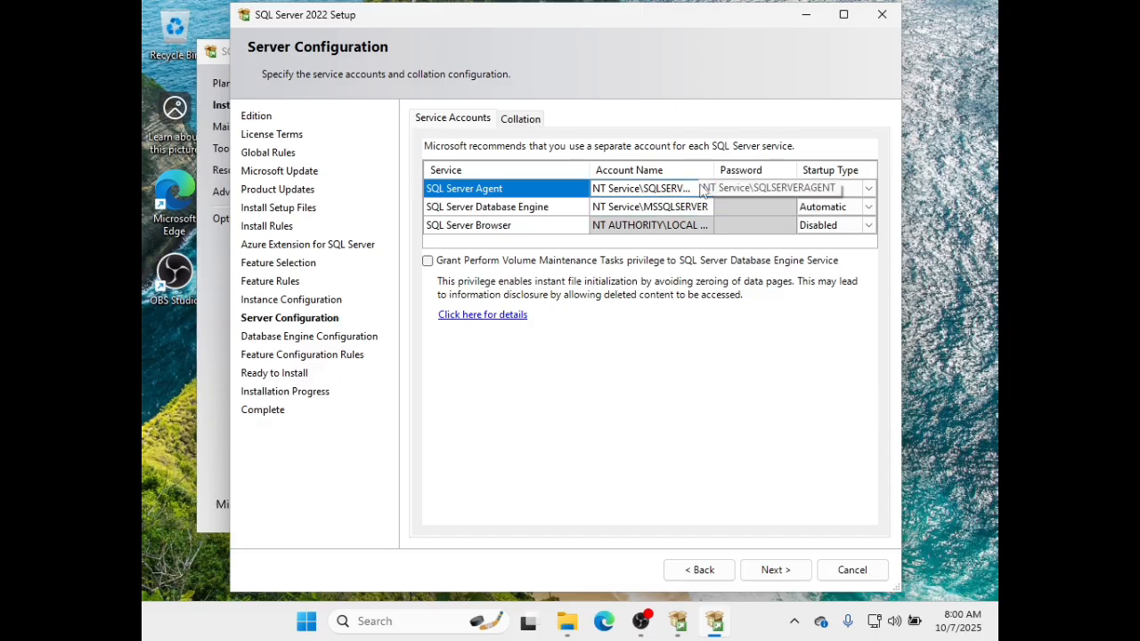
{"action": "left_click", "coordinate": [777, 570]}
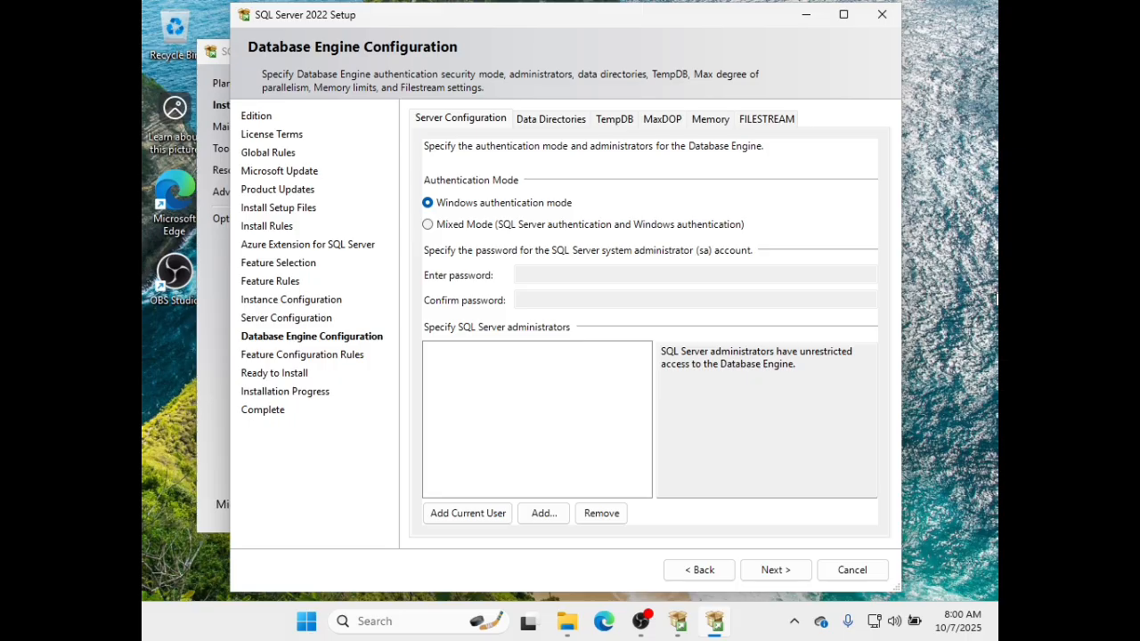
Set the authentication to Mixed Mode and enter and confirm the password for the system administrator (sa) account
{"action": "left_click", "coordinate": [521, 228]}
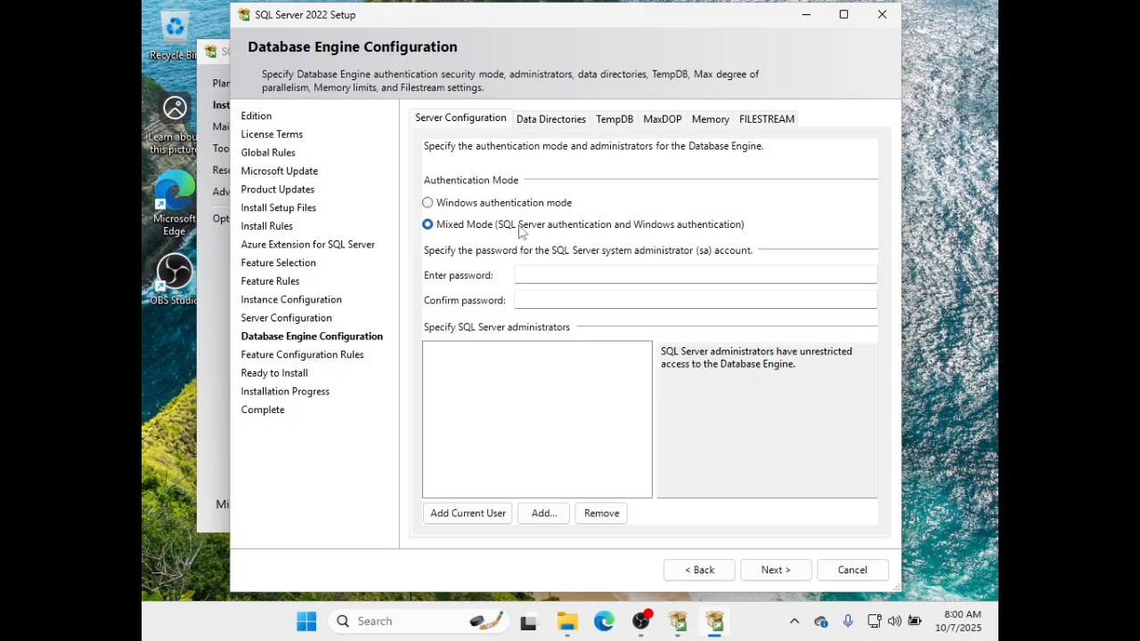
{"action": "left_click", "coordinate": [550, 271]}
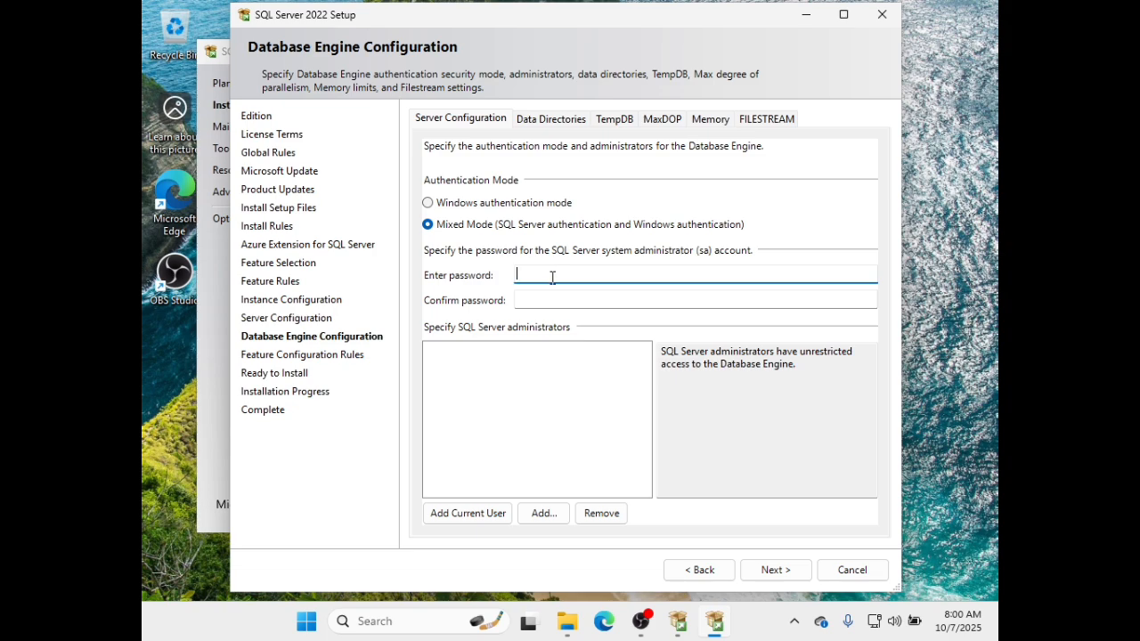
{"action": "type", "text": "•••••••••"}
{"action": "key", "text": "Tab"}
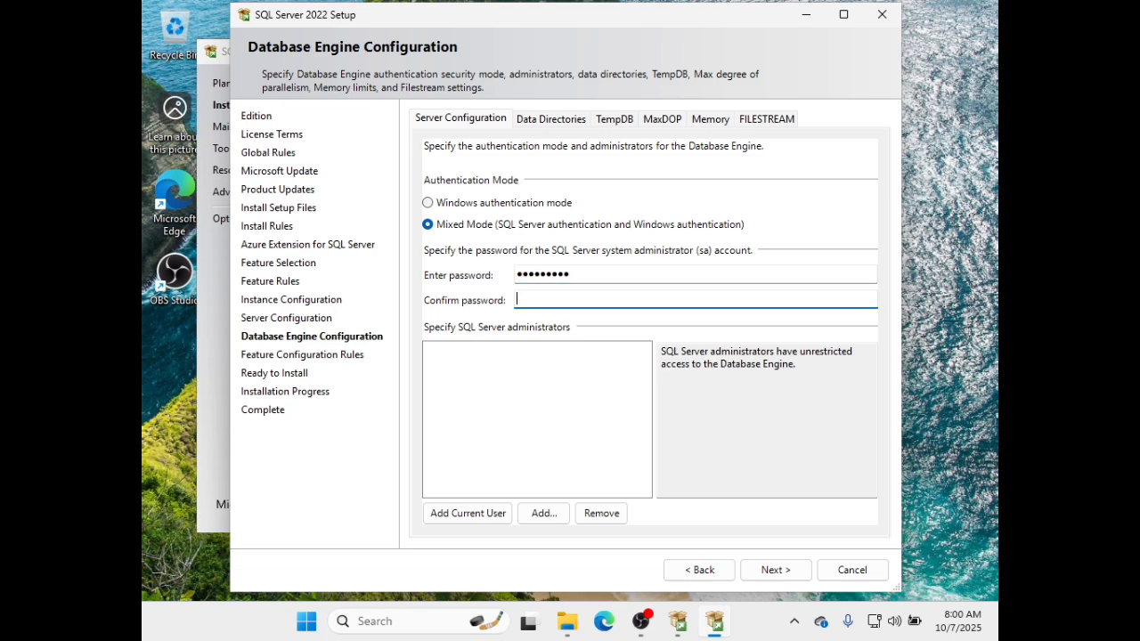
{"action": "type", "text": "•••••••••"}
Add the local administrators group as SQL Server administrators, checking its name, and proceed to the installation summary
{"action": "left_click", "coordinate": [542, 514]}
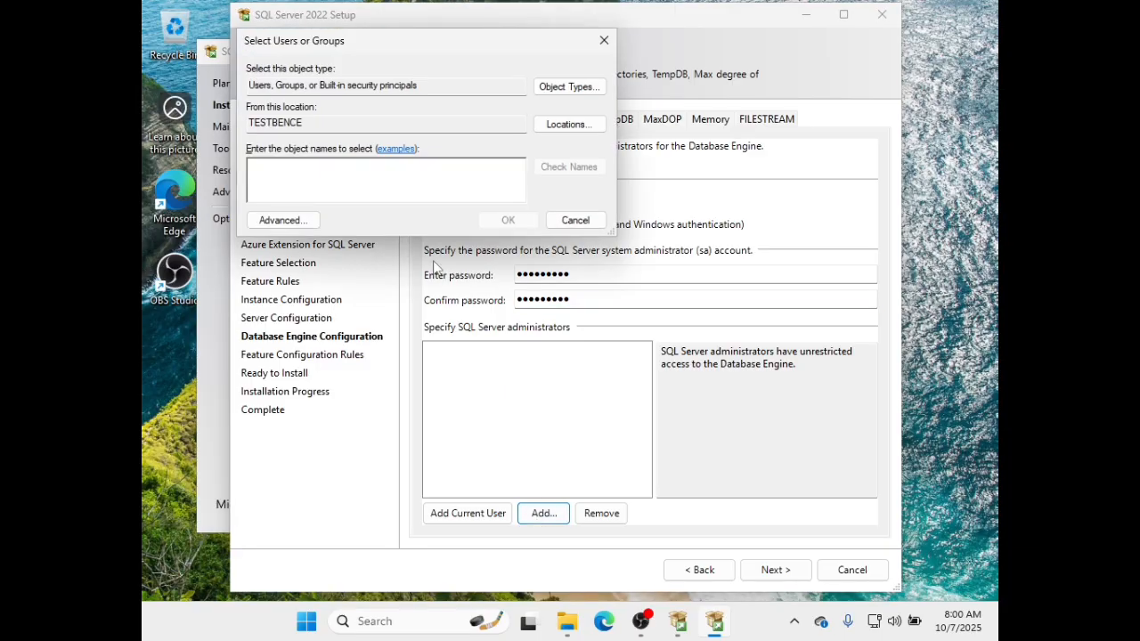
{"action": "type", "text": "administrator"}
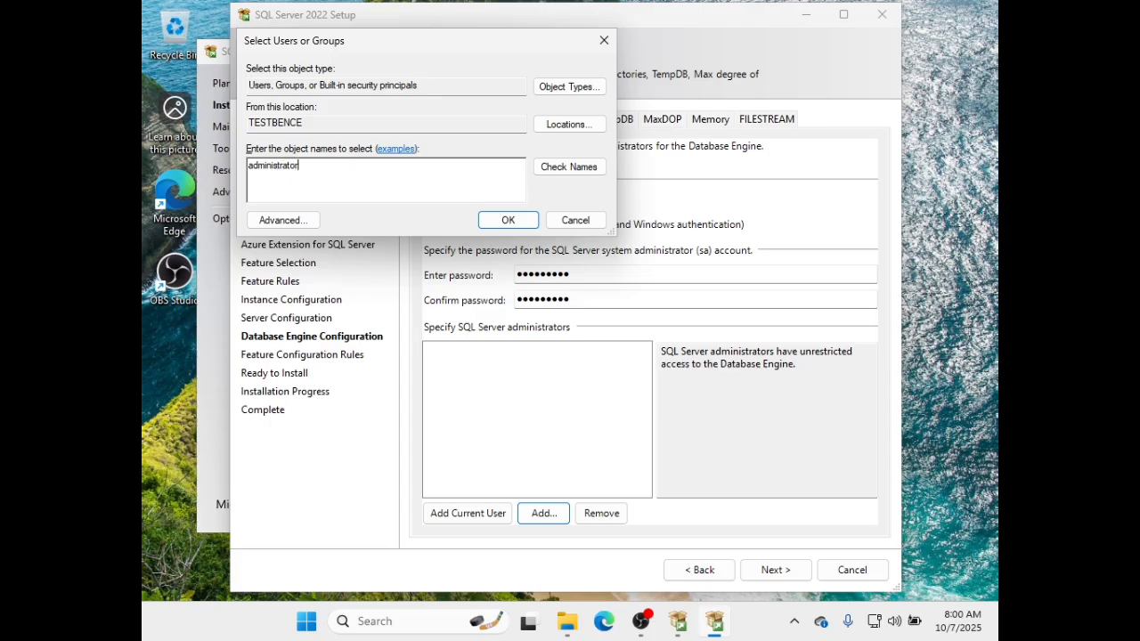
{"action": "type", "text": "s"}
{"action": "left_click", "coordinate": [568, 174]}
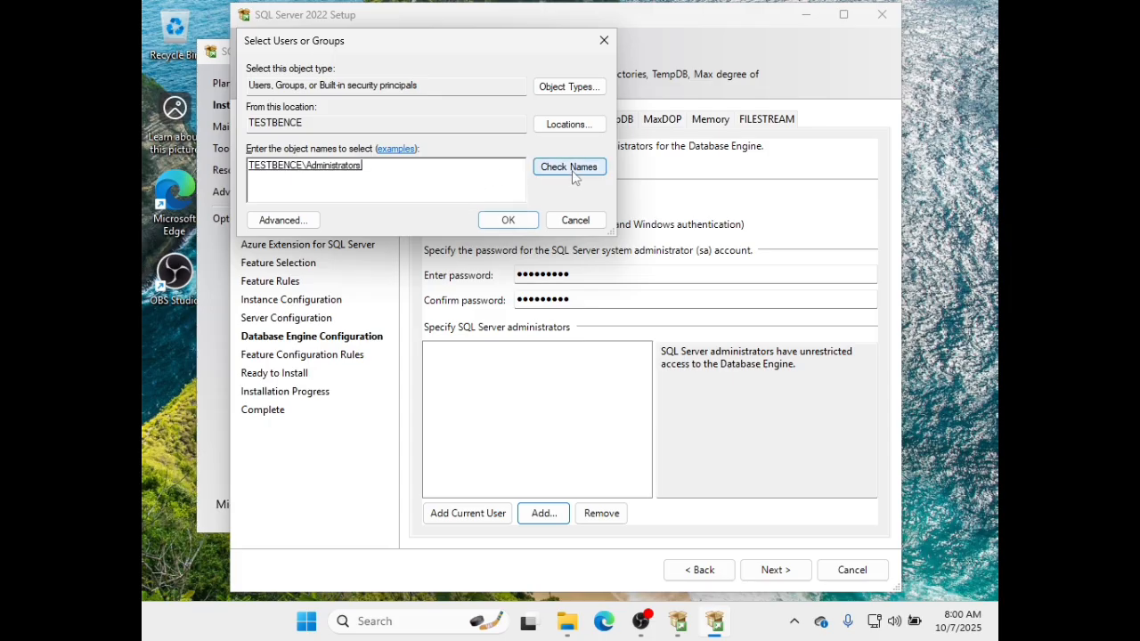
{"action": "left_click", "coordinate": [525, 226]}
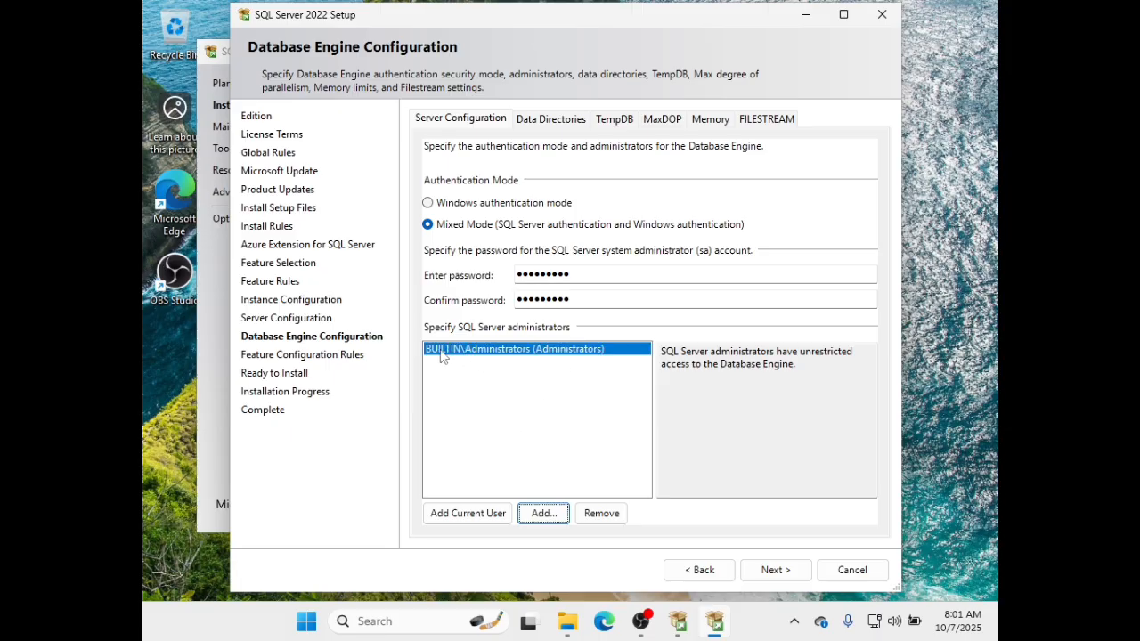
{"action": "left_click", "coordinate": [764, 574]}
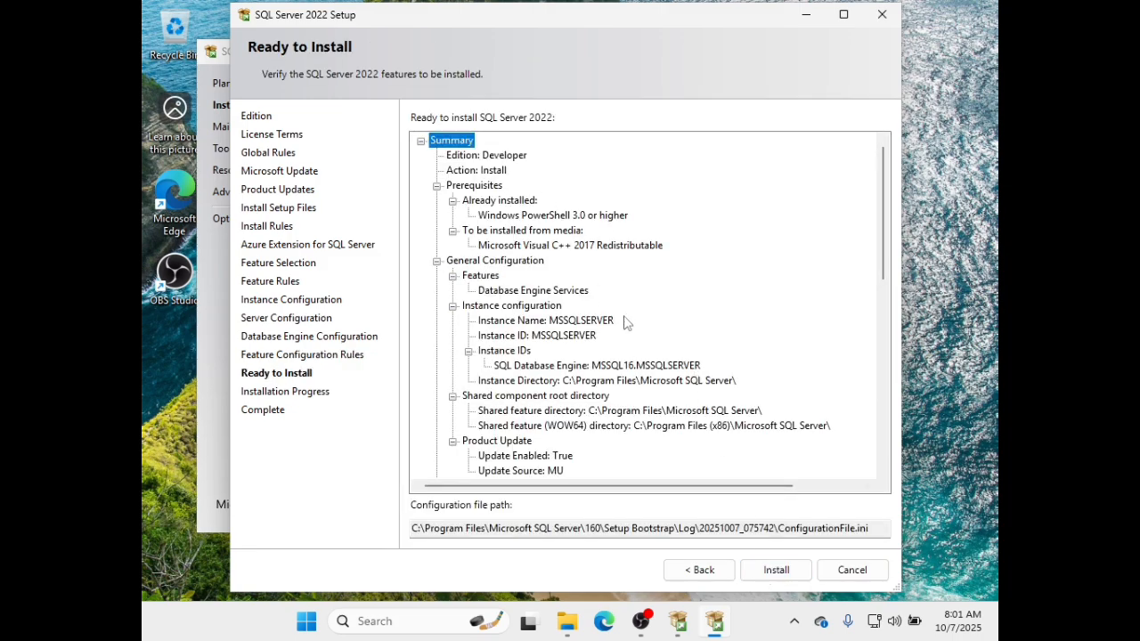
Review the instance, service, TempDB and administrator settings in the summary and start the installation
{"action": "left_click", "coordinate": [574, 322]}
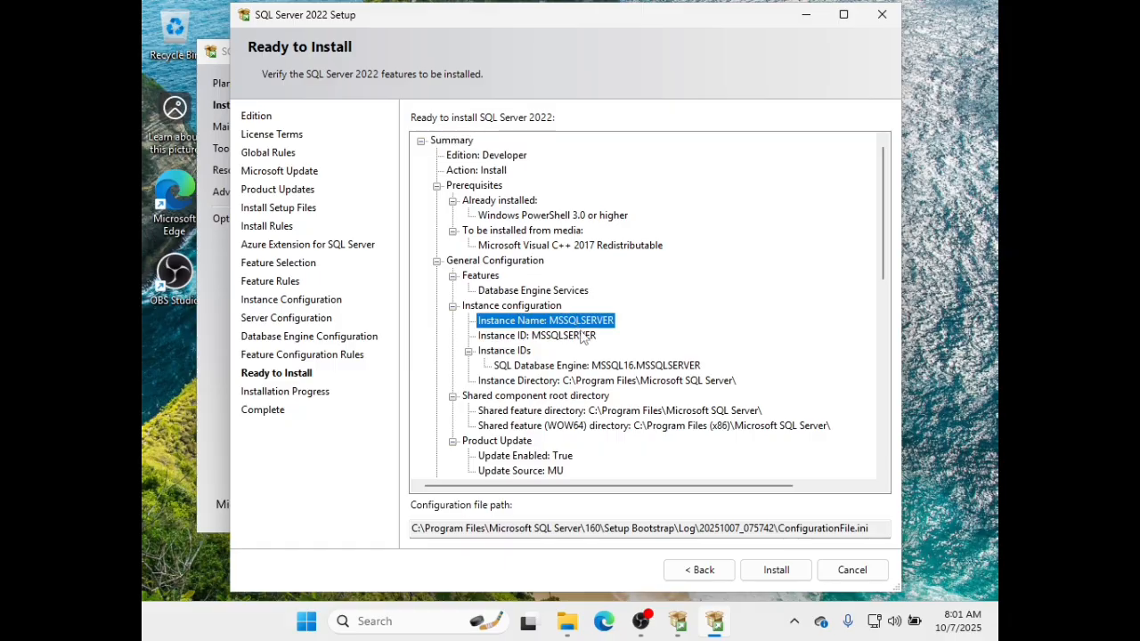
{"action": "left_click", "coordinate": [629, 382]}
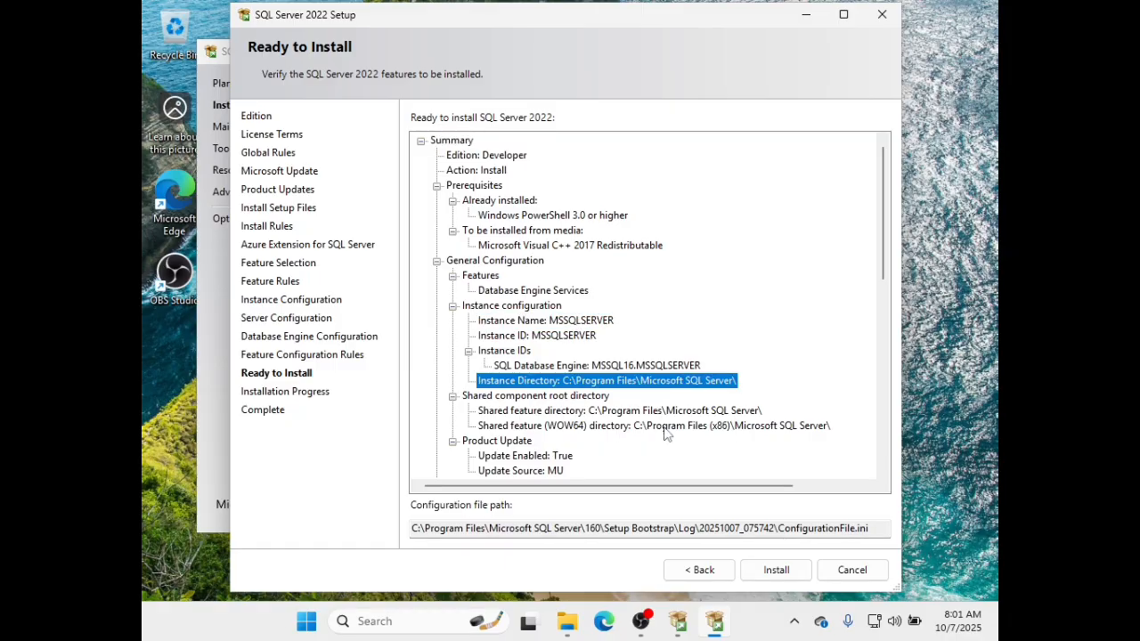
{"action": "scroll", "coordinate": [665, 433], "scroll_direction": "down", "scroll_amount": 2}
{"action": "scroll", "coordinate": [665, 433], "scroll_direction": "down", "scroll_amount": 2}
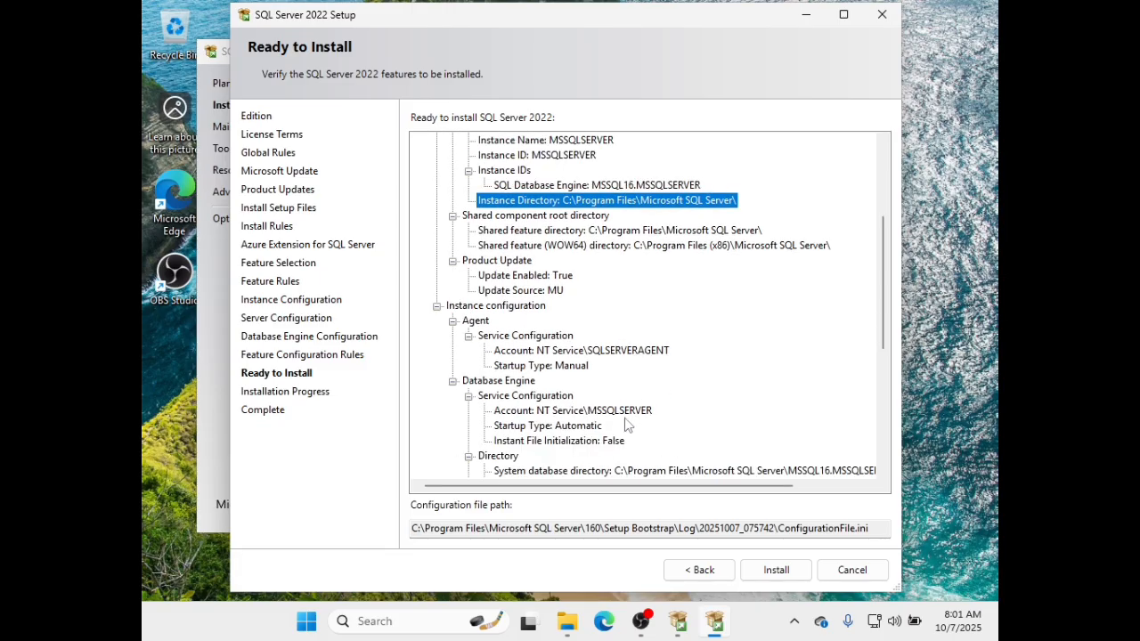
{"action": "left_click", "coordinate": [629, 414]}
{"action": "scroll", "coordinate": [635, 438], "scroll_direction": "down", "scroll_amount": 6}
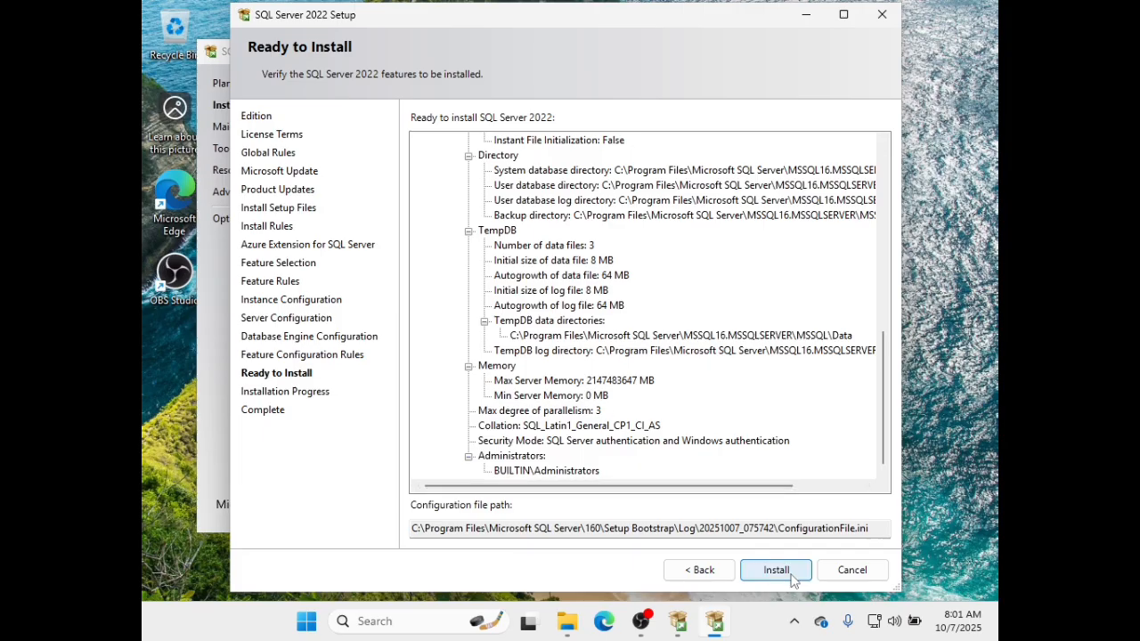
{"action": "key", "text": "End"}
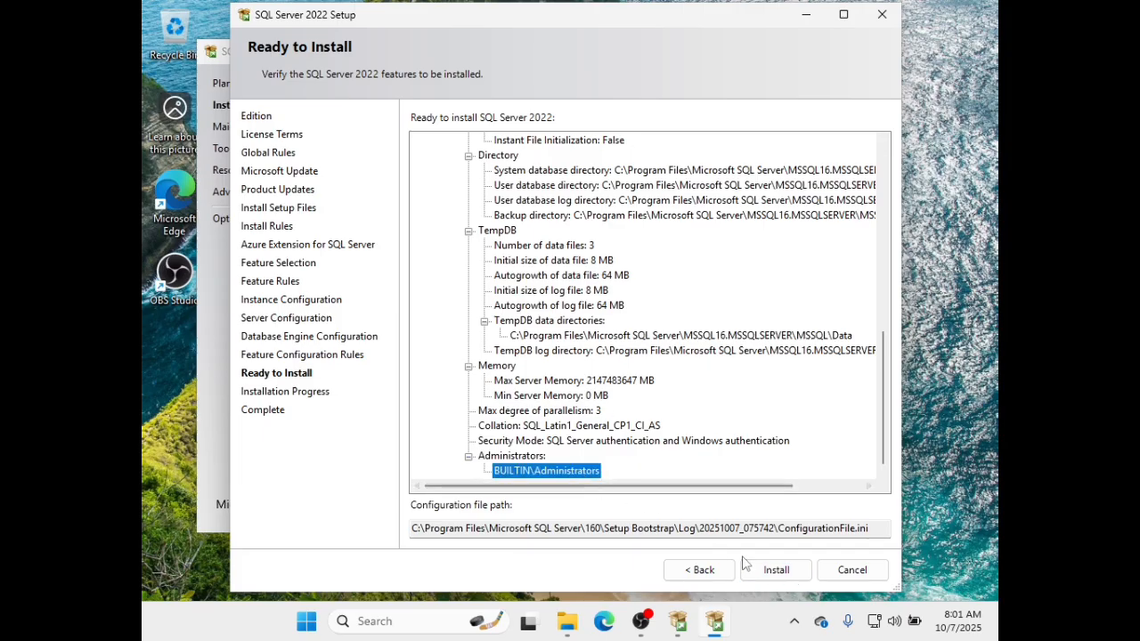
{"action": "left_click", "coordinate": [785, 581]}
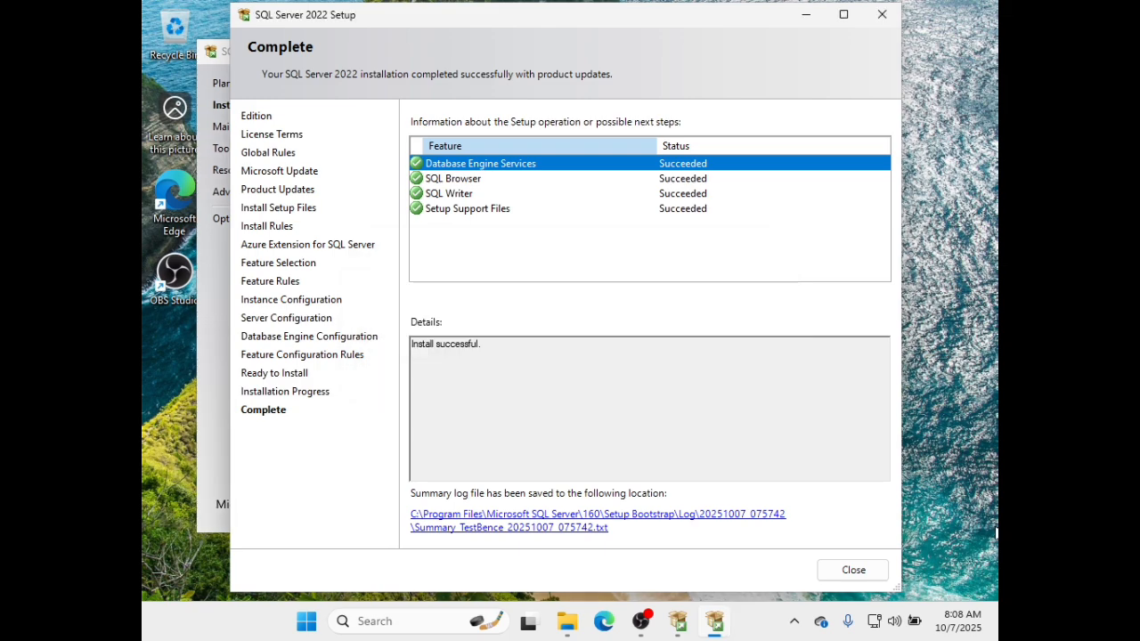
Close the completed SQL Server setup wizard and the Installation Center, and switch to Microsoft Edge
{"action": "left_click", "coordinate": [852, 574]}
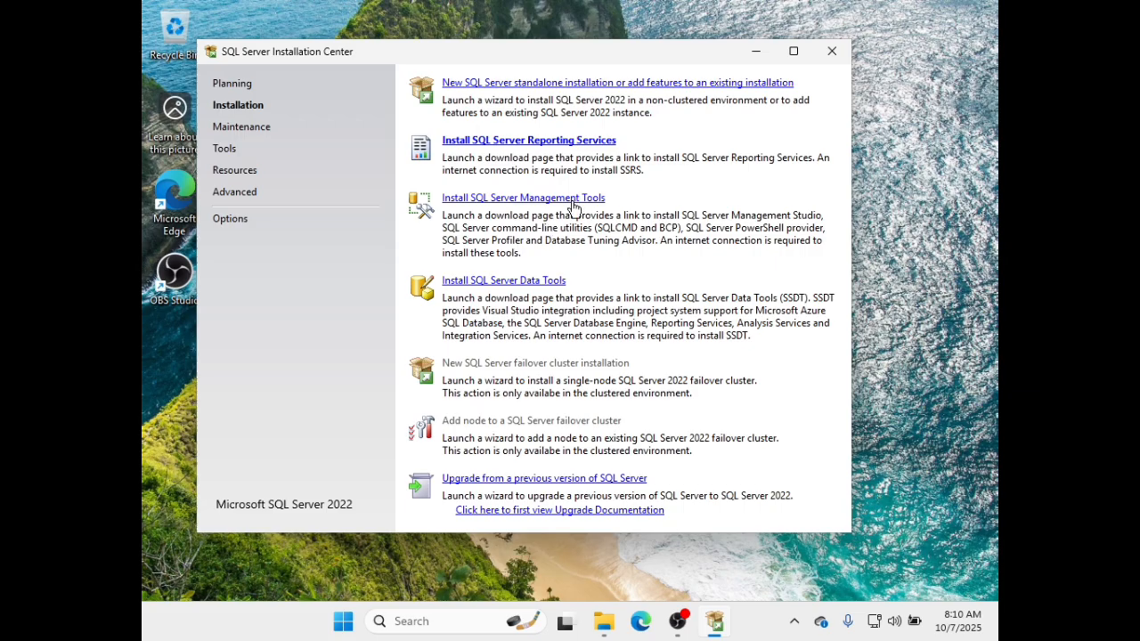
{"action": "left_click", "coordinate": [828, 53]}
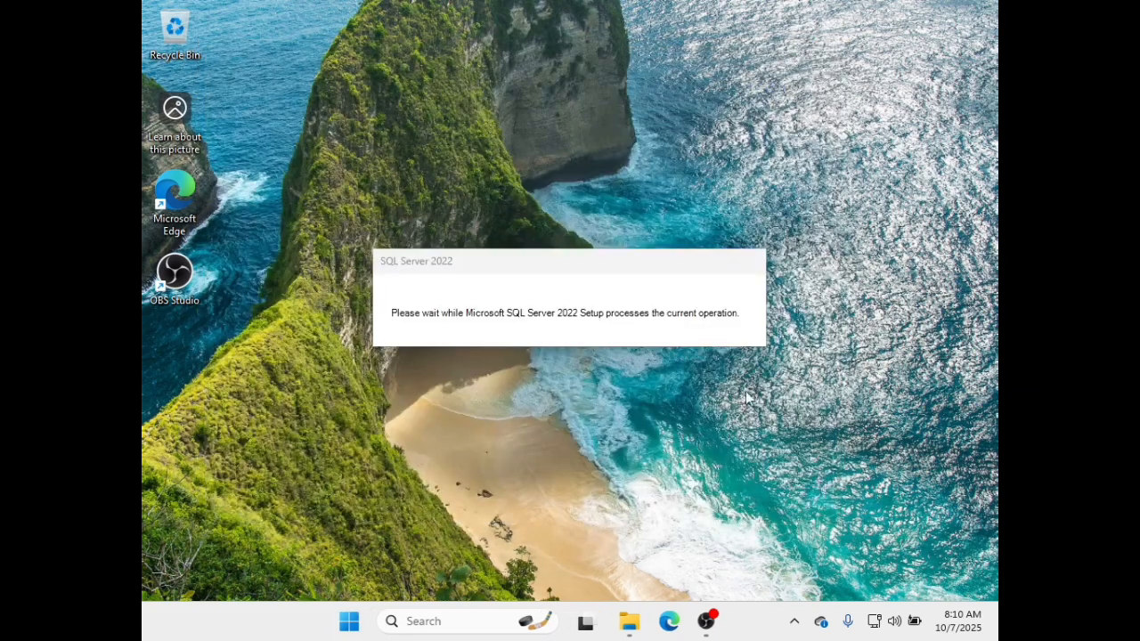
{"action": "left_click", "coordinate": [677, 621]}
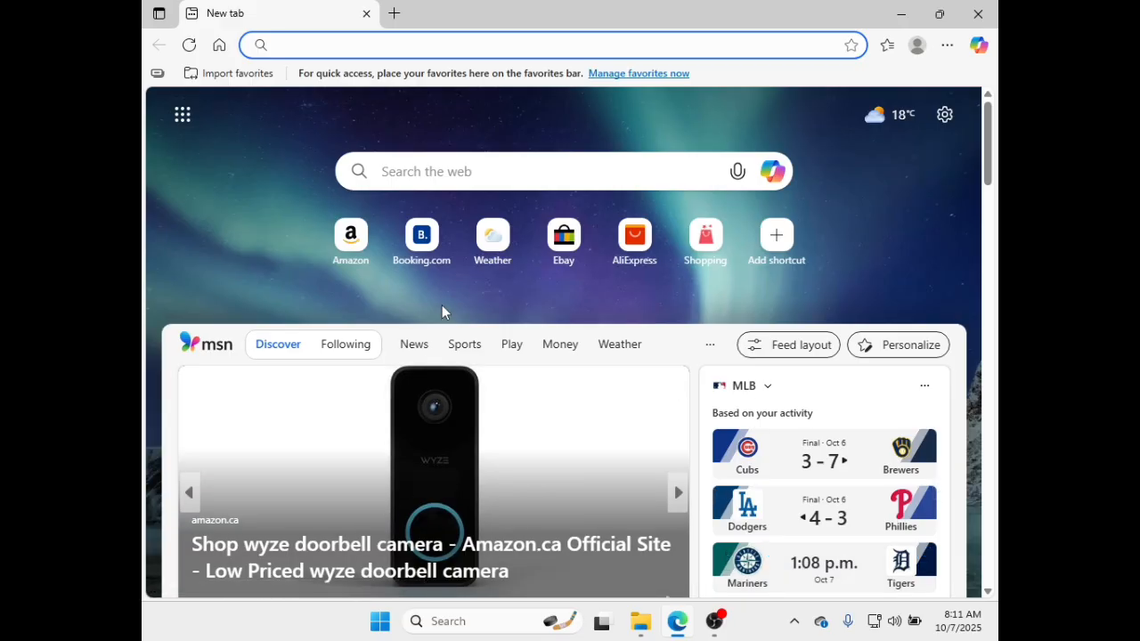
Search the web for "SSMS download" and open the Microsoft Learn page on installing SQL Server Management Studio
{"action": "type", "text": "SSMS download"}
{"action": "key", "text": "Return"}
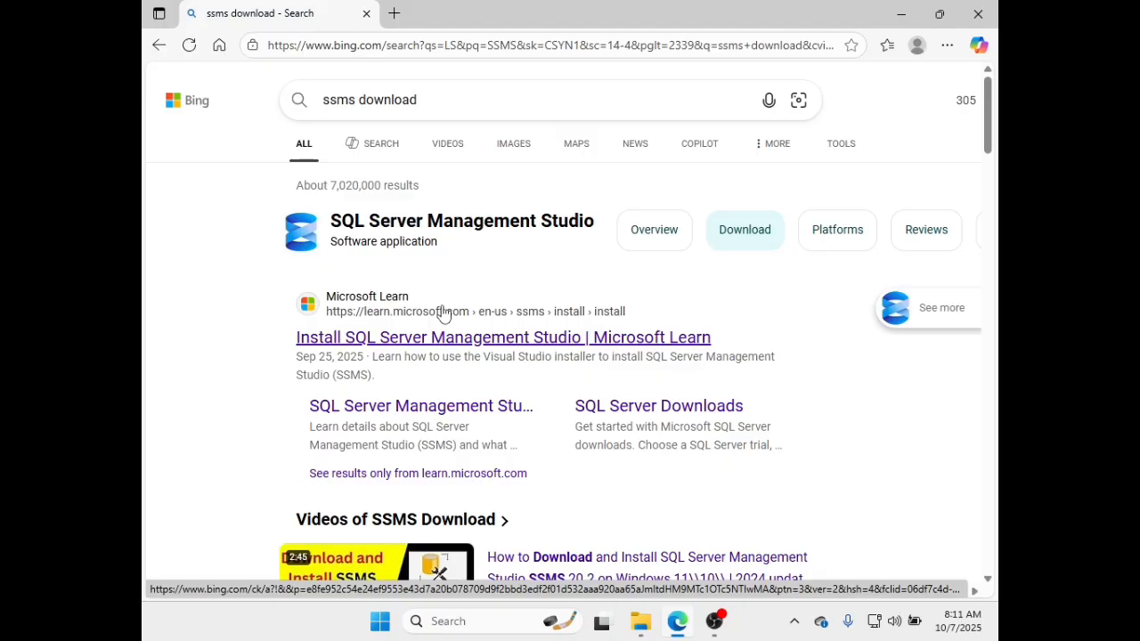
{"action": "left_click", "coordinate": [367, 339]}
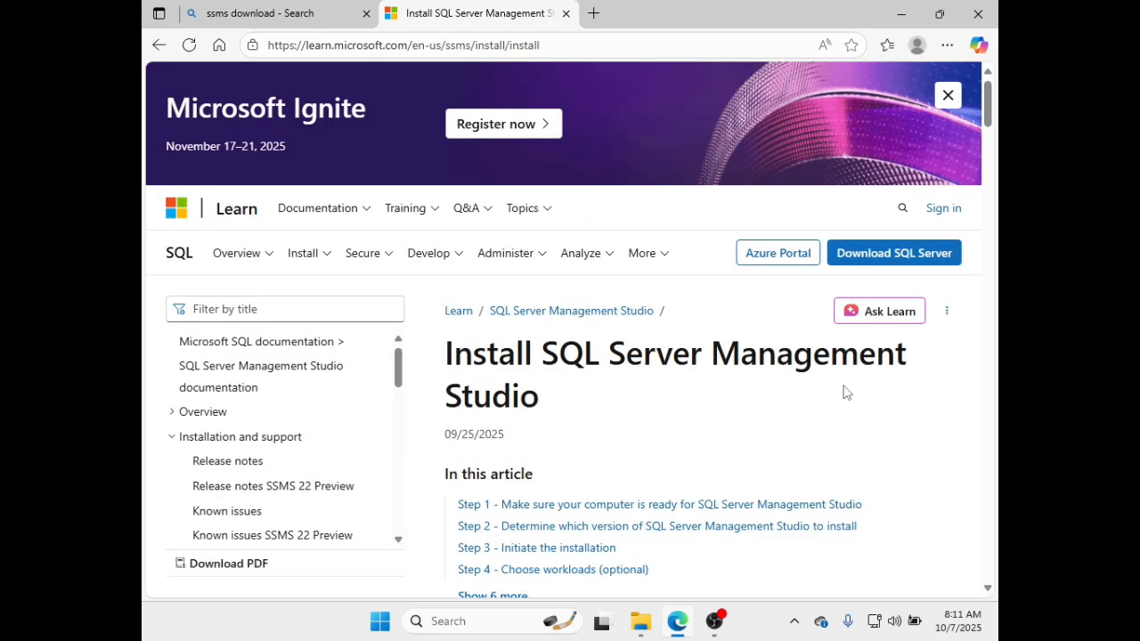
Find the download link under Step 2 of the install article and download the SSMS 21 installer
{"action": "scroll", "coordinate": [817, 426], "scroll_direction": "down", "scroll_amount": 2}
{"action": "scroll", "coordinate": [727, 433], "scroll_direction": "down", "scroll_amount": 4}
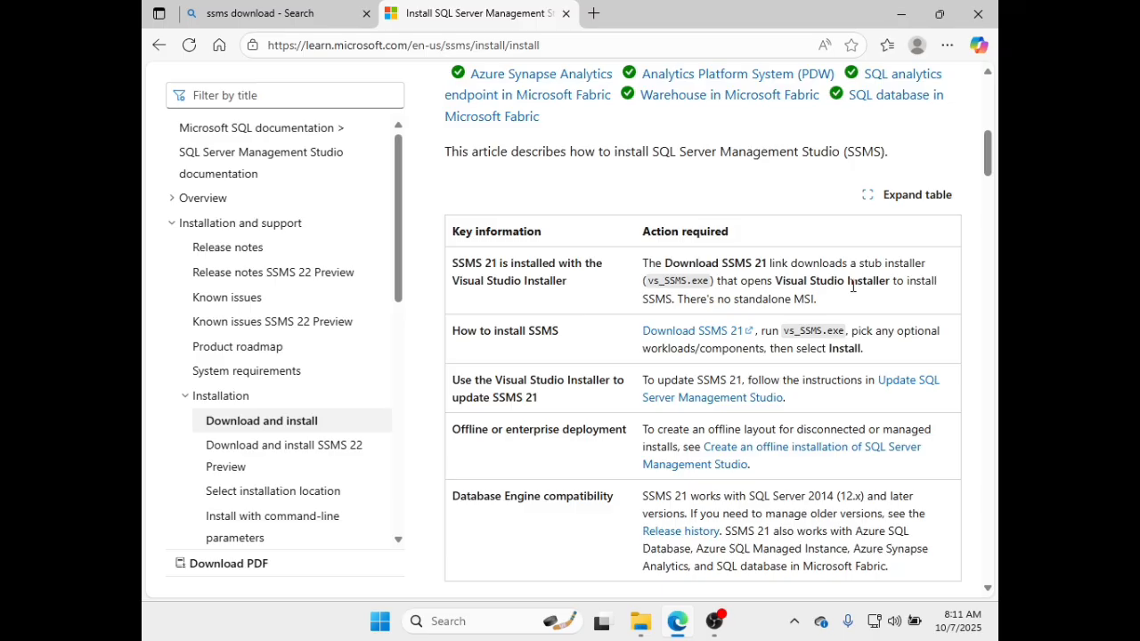
{"action": "scroll", "coordinate": [852, 285], "scroll_direction": "down", "scroll_amount": 5}
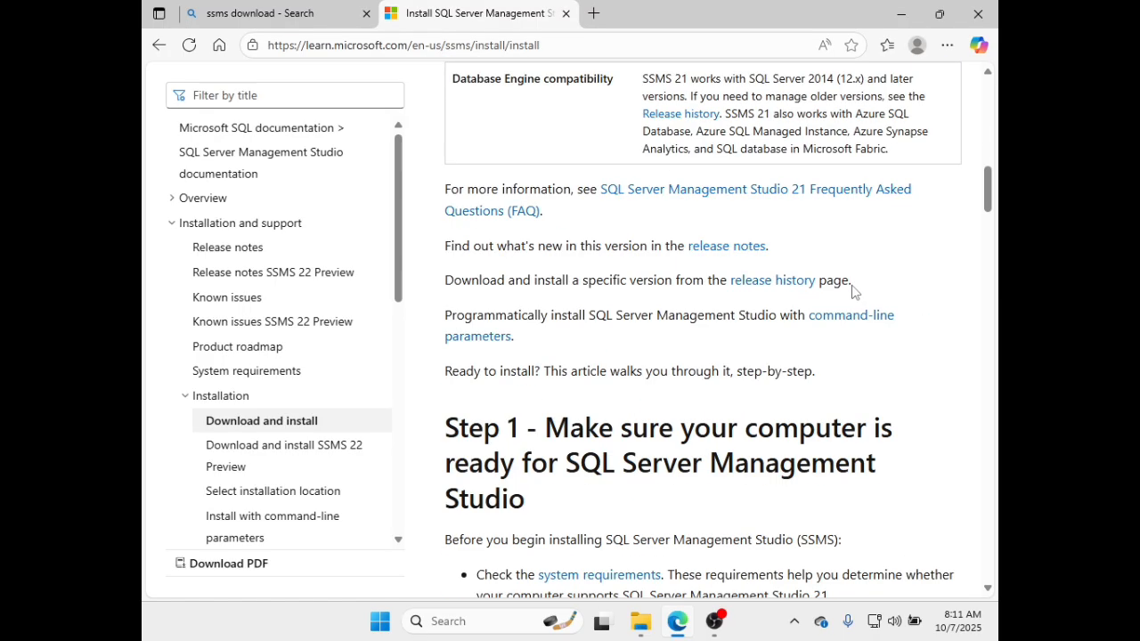
{"action": "scroll", "coordinate": [852, 287], "scroll_direction": "down", "scroll_amount": 5}
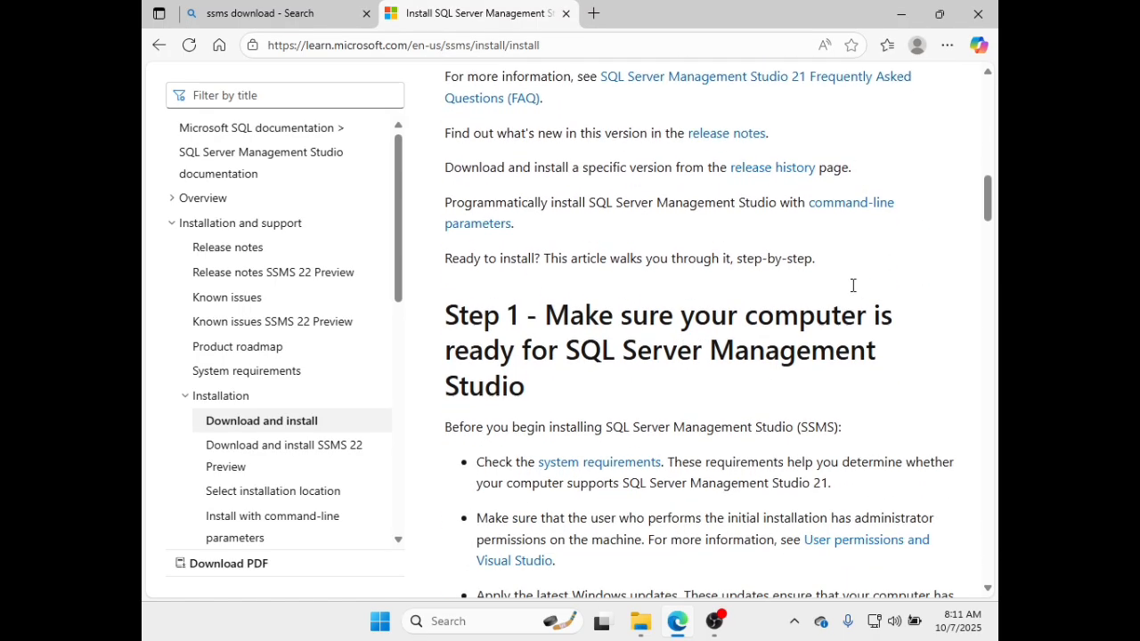
{"action": "scroll", "coordinate": [852, 285], "scroll_direction": "down", "scroll_amount": 5}
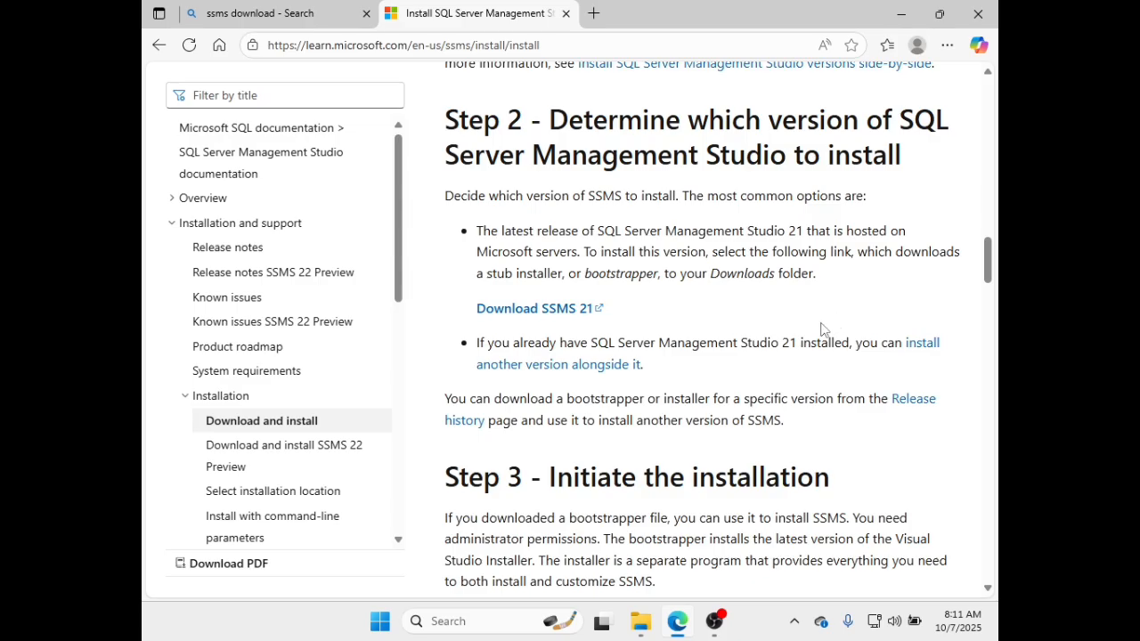
{"action": "left_click", "coordinate": [503, 319]}
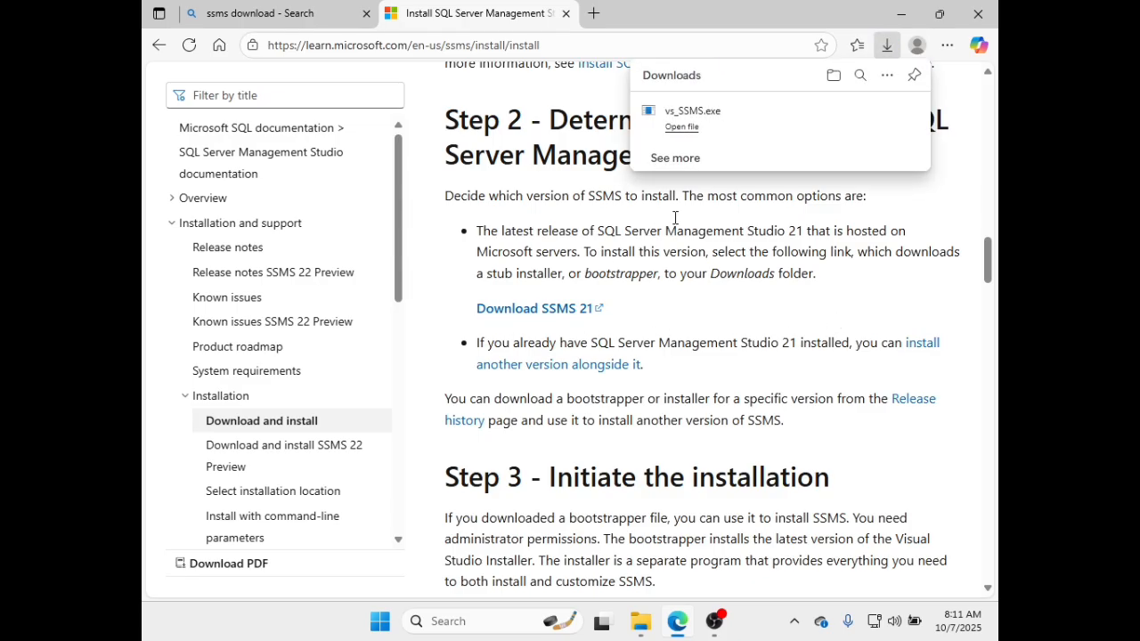
Run the downloaded vs_SSMS.exe with permission to make changes and continue past the Visual Studio Installer introduction
{"action": "left_click", "coordinate": [681, 127]}
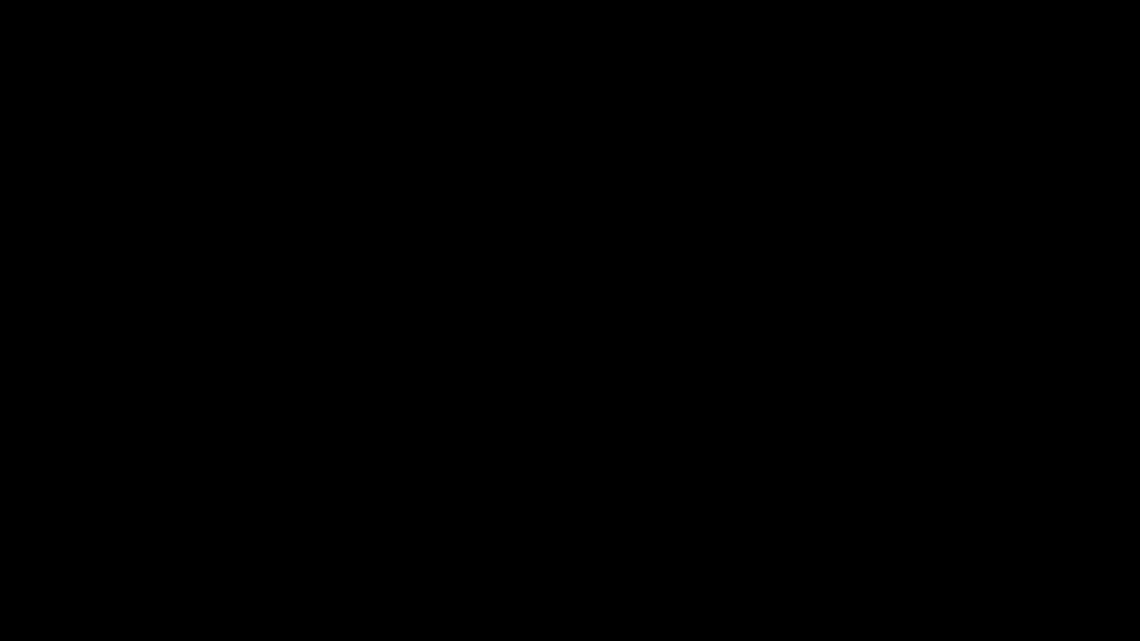
{"action": "left_click", "coordinate": [500, 449]}
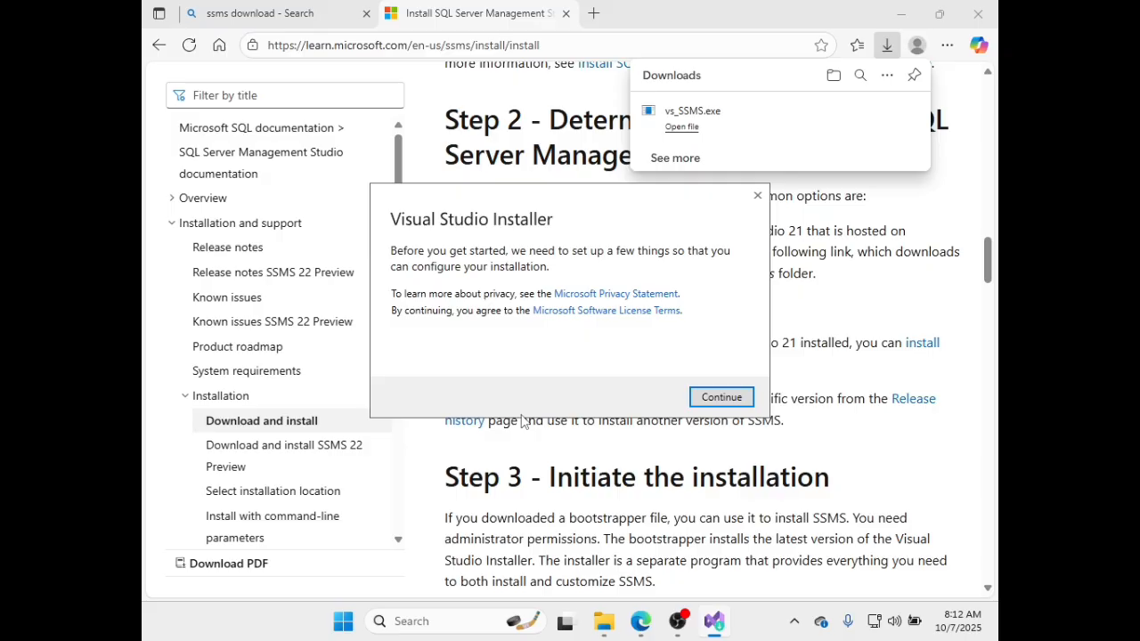
{"action": "left_click", "coordinate": [707, 398]}
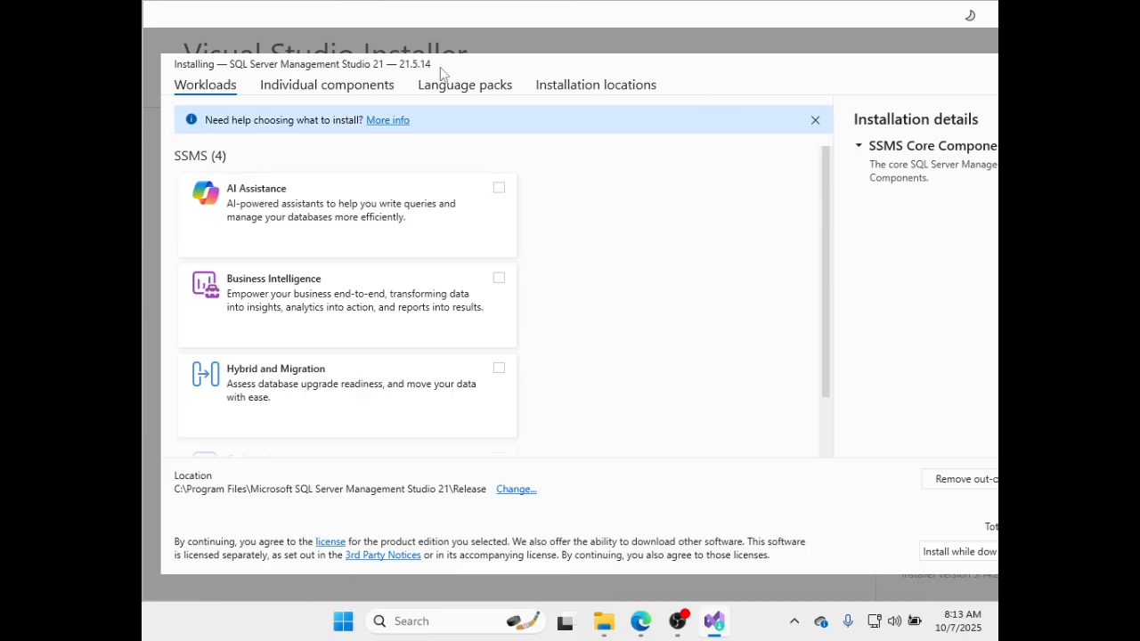
Review the optional workloads, individual components, language packs and installation locations offered for SQL Server Management Studio 21
{"action": "left_click", "coordinate": [714, 623]}
{"action": "left_click", "coordinate": [714, 623]}
{"action": "left_click_drag", "start_coordinate": [627, 19], "coordinate": [571, 67]}
{"action": "double_click", "coordinate": [571, 68]}
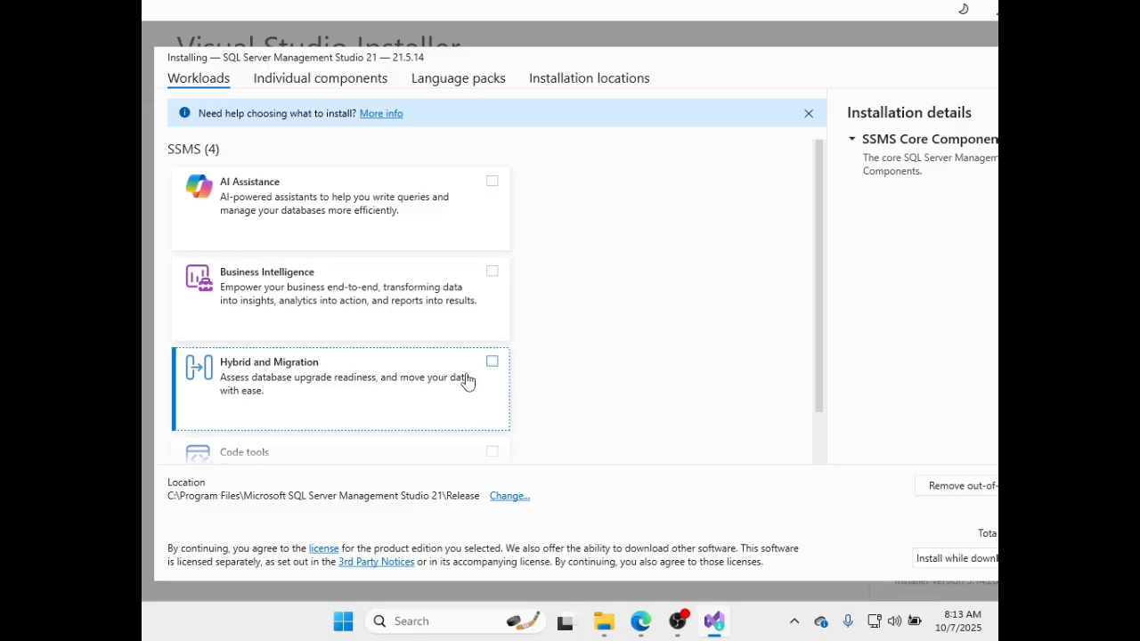
{"action": "scroll", "coordinate": [530, 384], "scroll_direction": "down", "scroll_amount": 1}
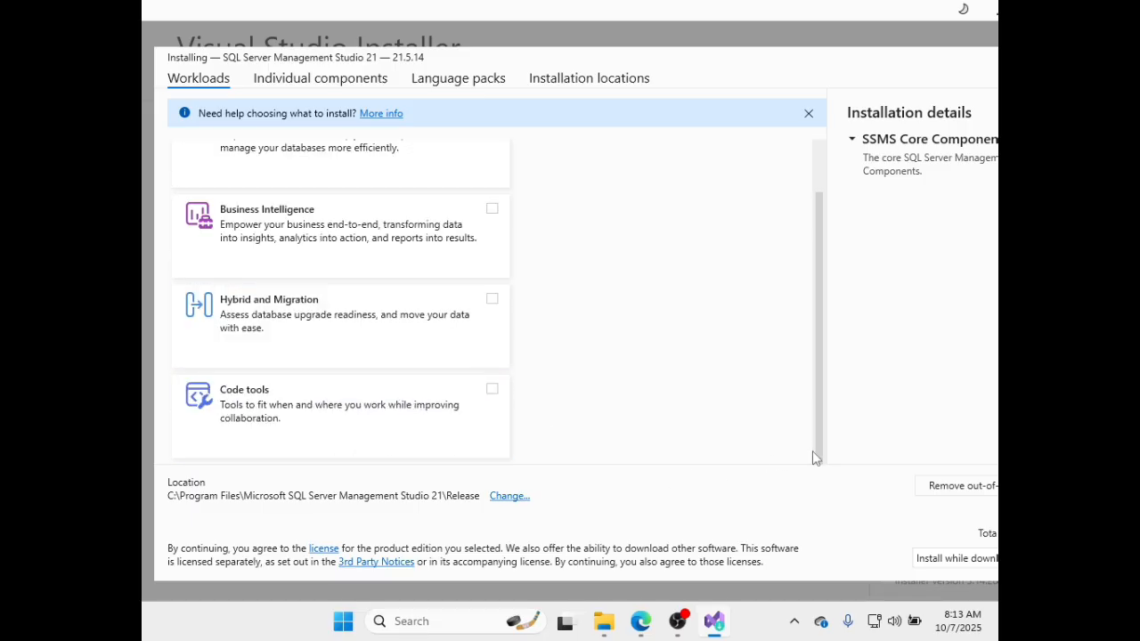
{"action": "left_click", "coordinate": [324, 88]}
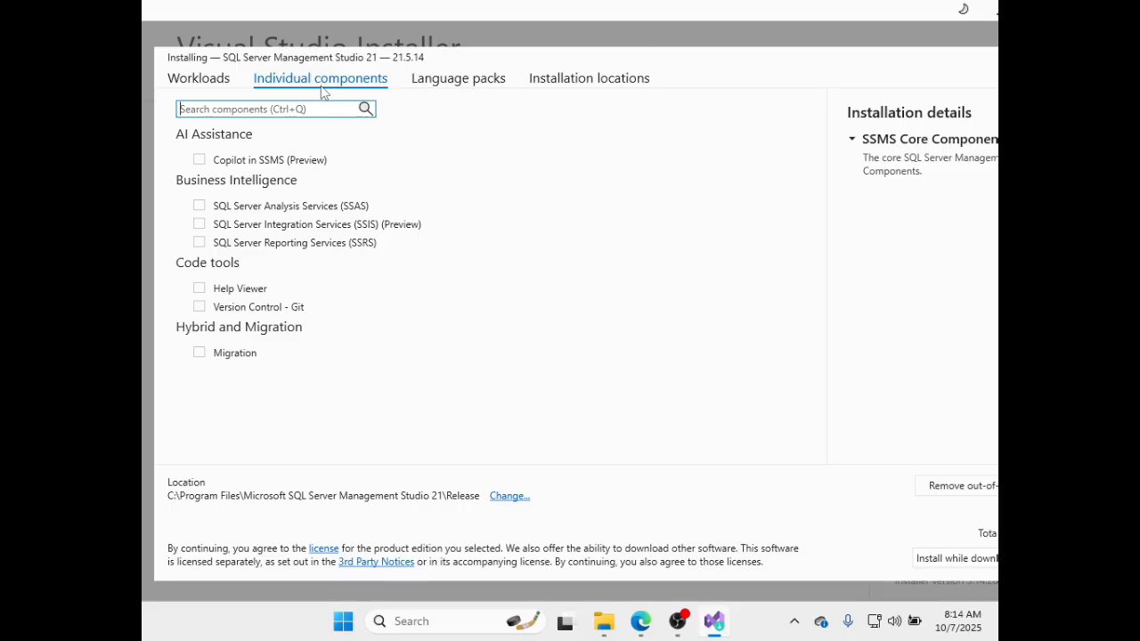
{"action": "left_click", "coordinate": [603, 82]}
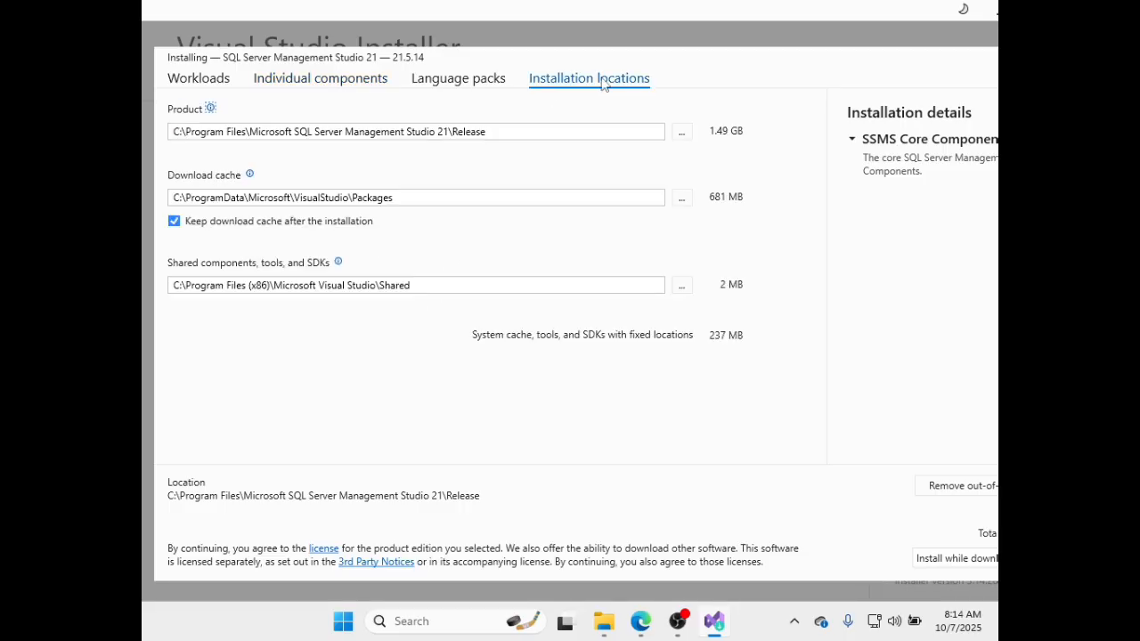
{"action": "left_click", "coordinate": [467, 89]}
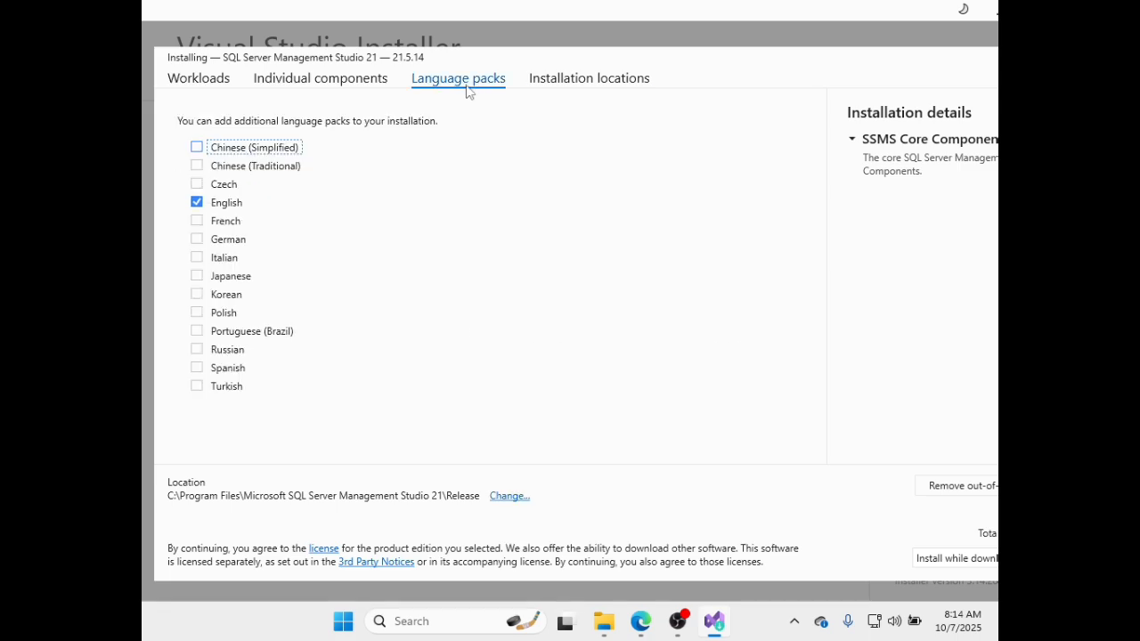
{"action": "left_click", "coordinate": [550, 88]}
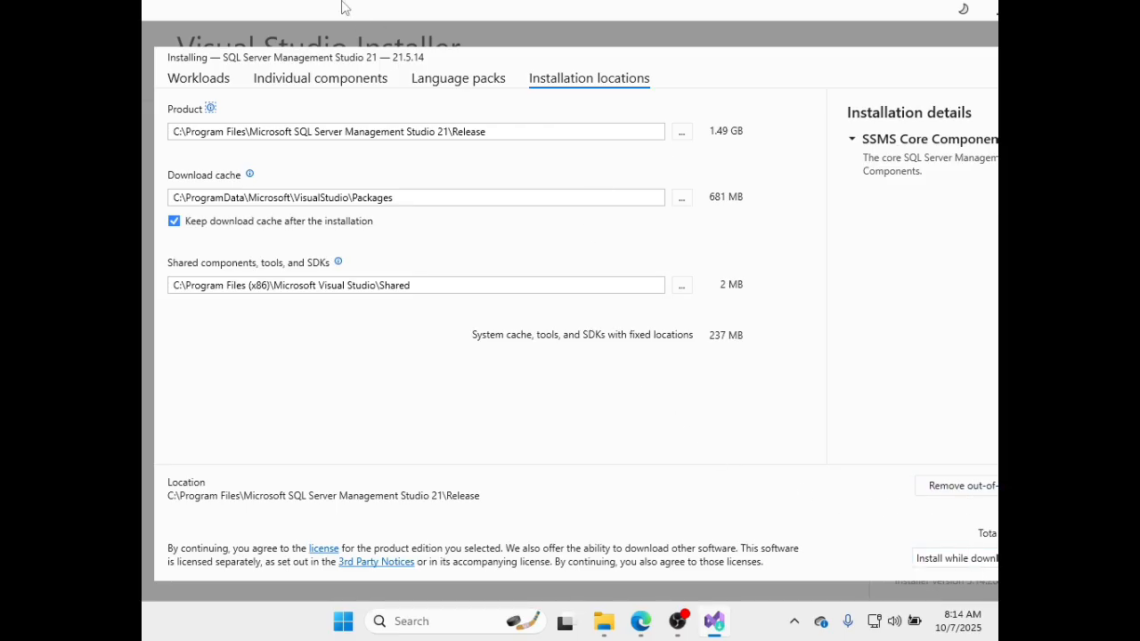
Install SQL Server Management Studio 21 with only the core components and acknowledge the completed installation
{"action": "left_click_drag", "start_coordinate": [340, 17], "coordinate": [269, 49]}
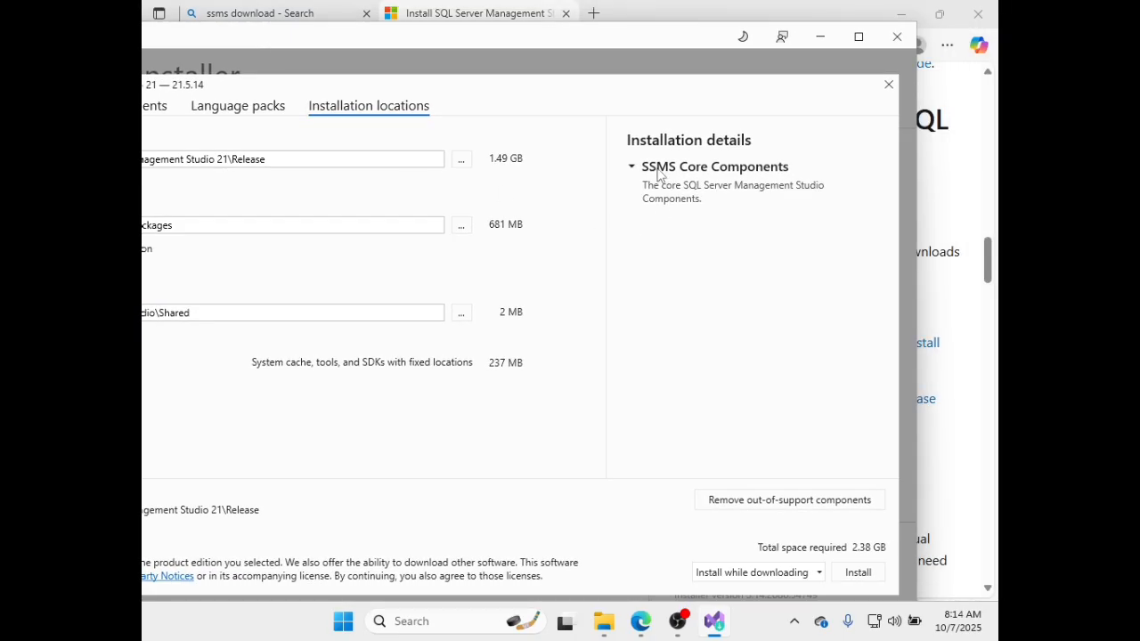
{"action": "left_click", "coordinate": [856, 572]}
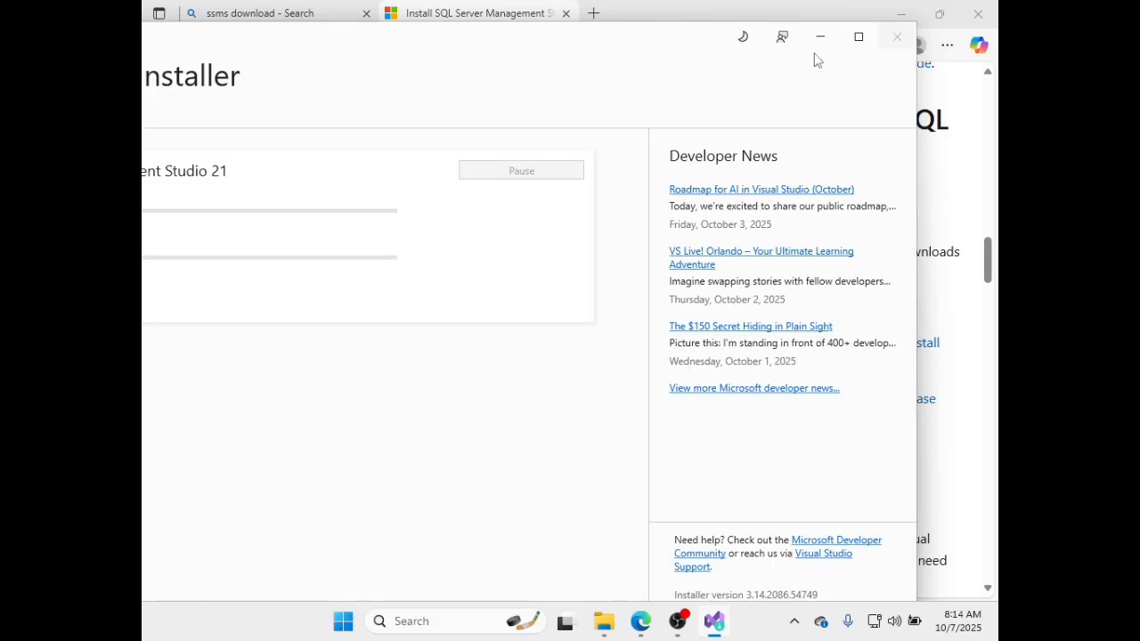
{"action": "left_click", "coordinate": [860, 38]}
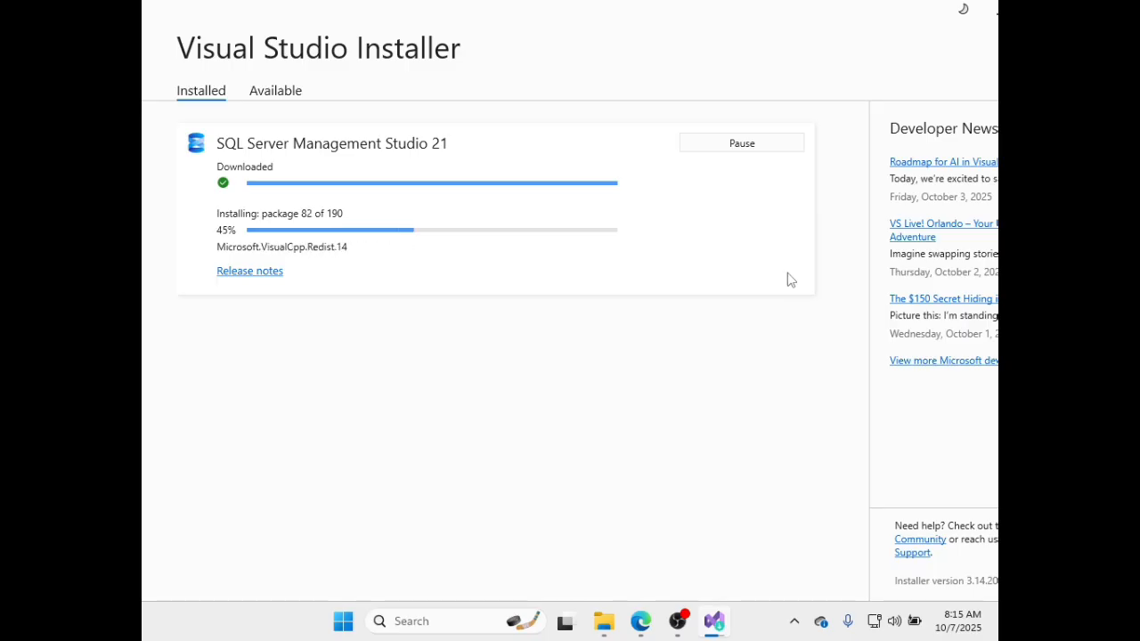
{"action": "left_click_drag", "start_coordinate": [687, 8], "coordinate": [657, 3]}
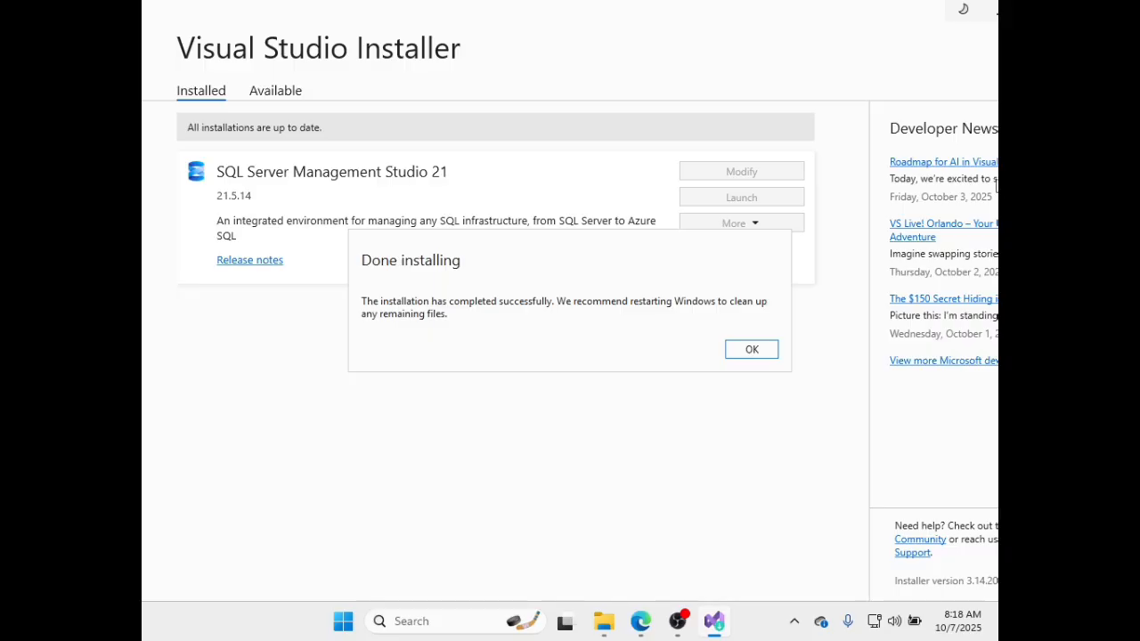
{"action": "left_click", "coordinate": [748, 351]}
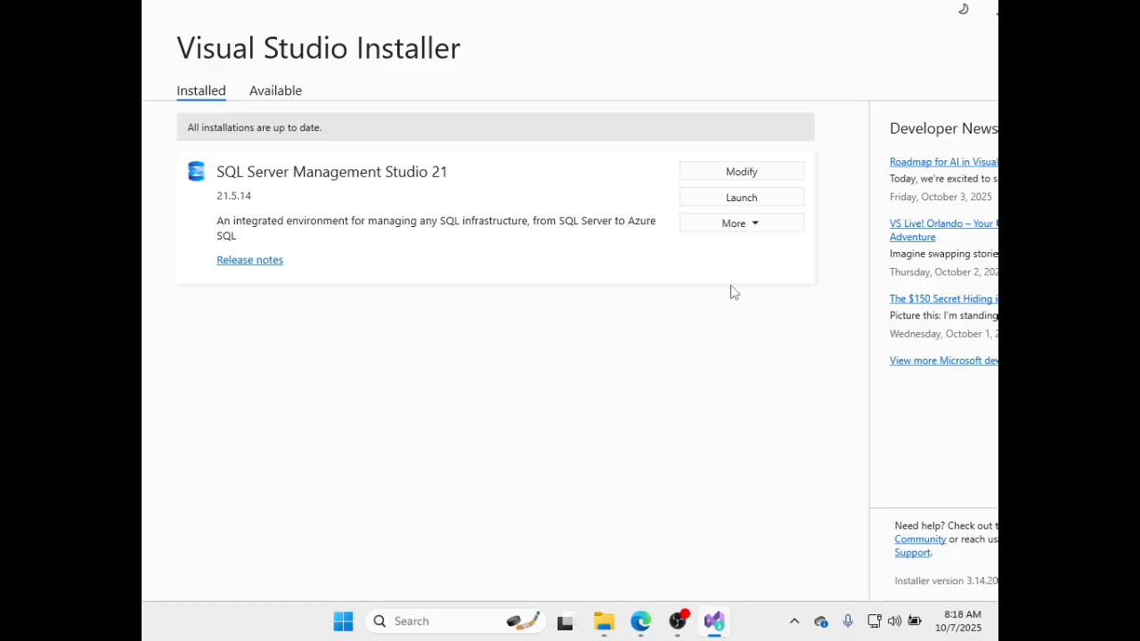
Close the Visual Studio Installer and the browser
{"action": "double_click", "coordinate": [888, 18]}
{"action": "left_click", "coordinate": [896, 38]}
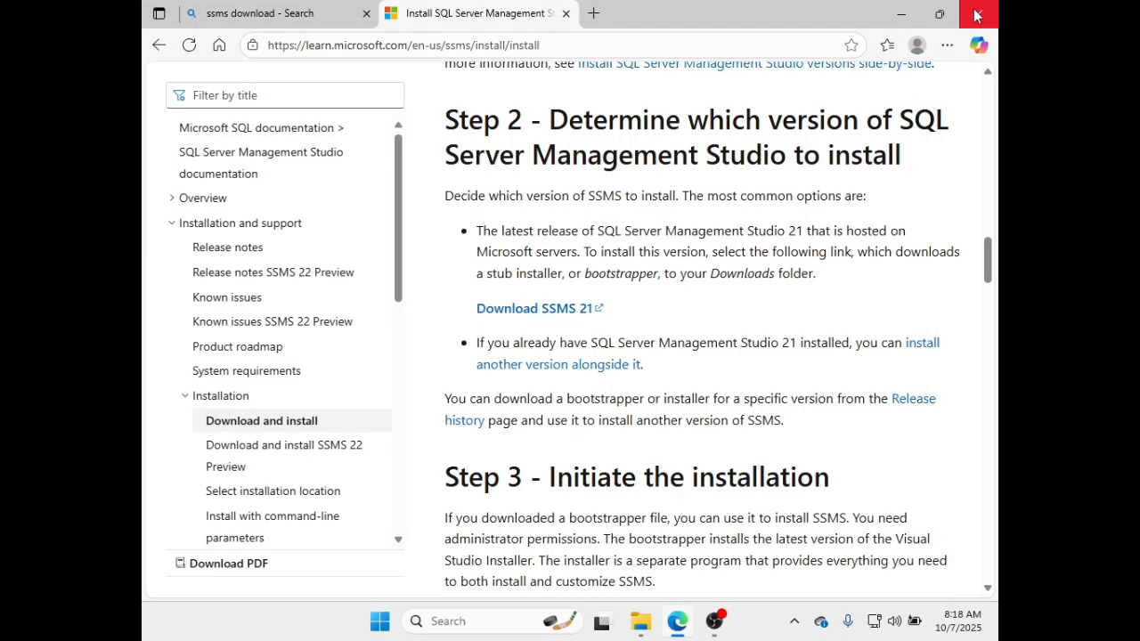
{"action": "left_click", "coordinate": [975, 15]}
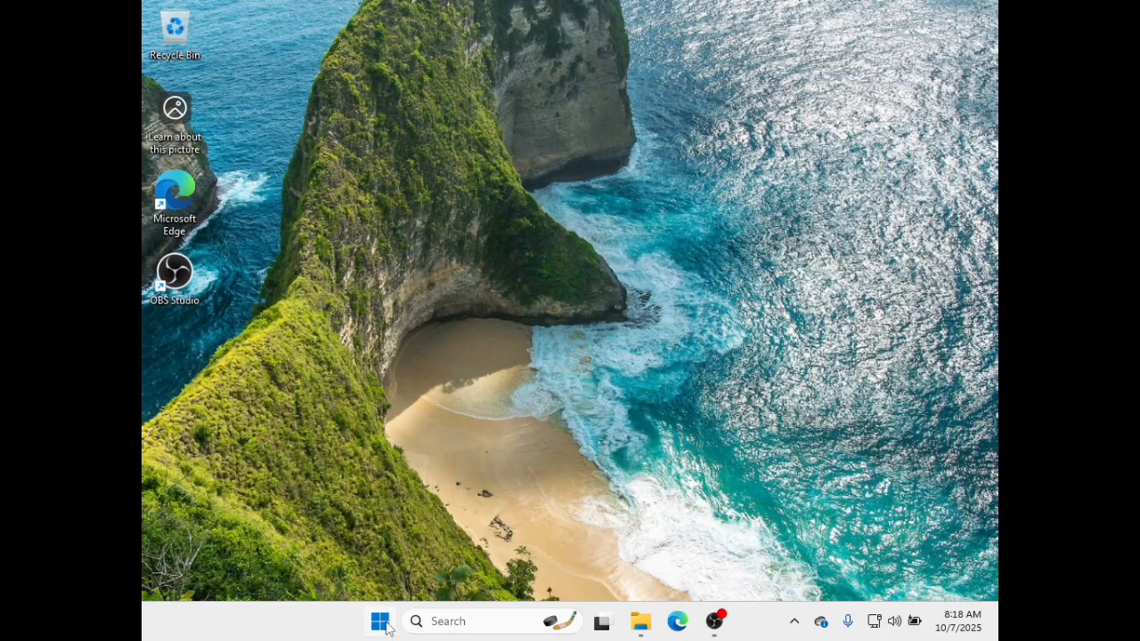
Find and launch SQL Server Management Studio 21, and skip signing in with an account
{"action": "left_click", "coordinate": [386, 626]}
{"action": "left_click", "coordinate": [387, 627]}
{"action": "left_click", "coordinate": [386, 627]}
{"action": "type", "text": "ssms"}
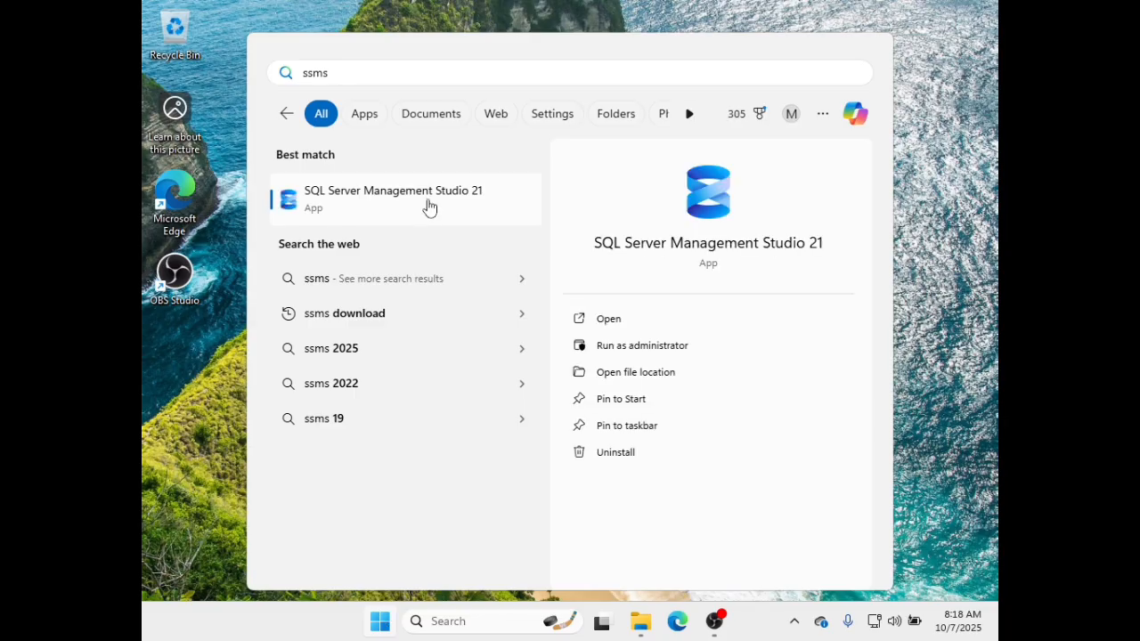
{"action": "left_click", "coordinate": [428, 206]}
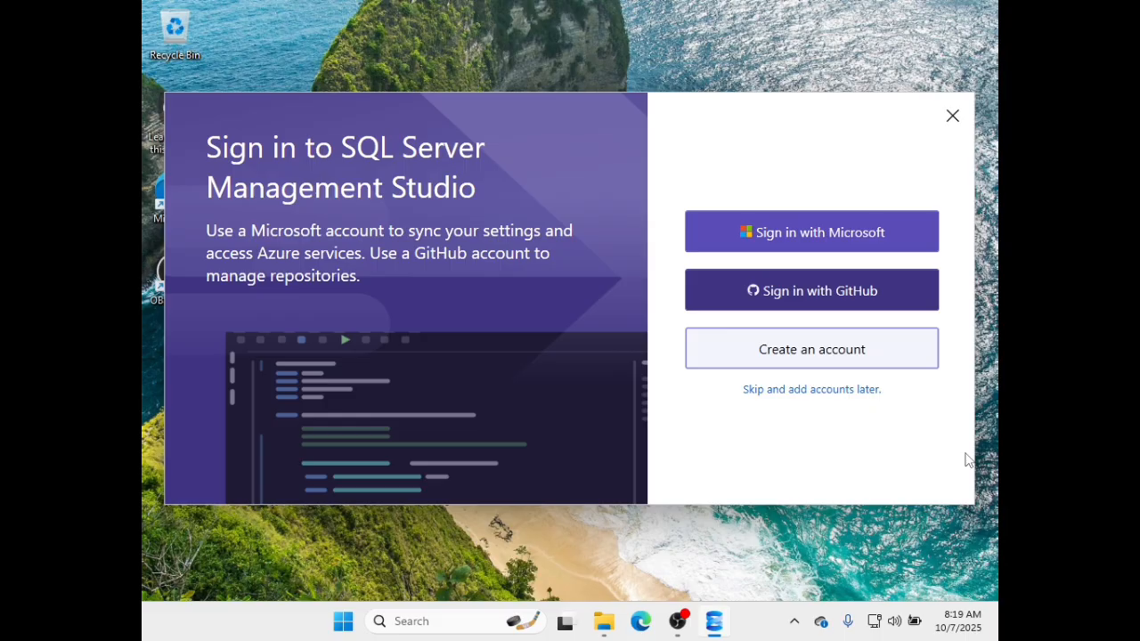
{"action": "left_click", "coordinate": [833, 392]}
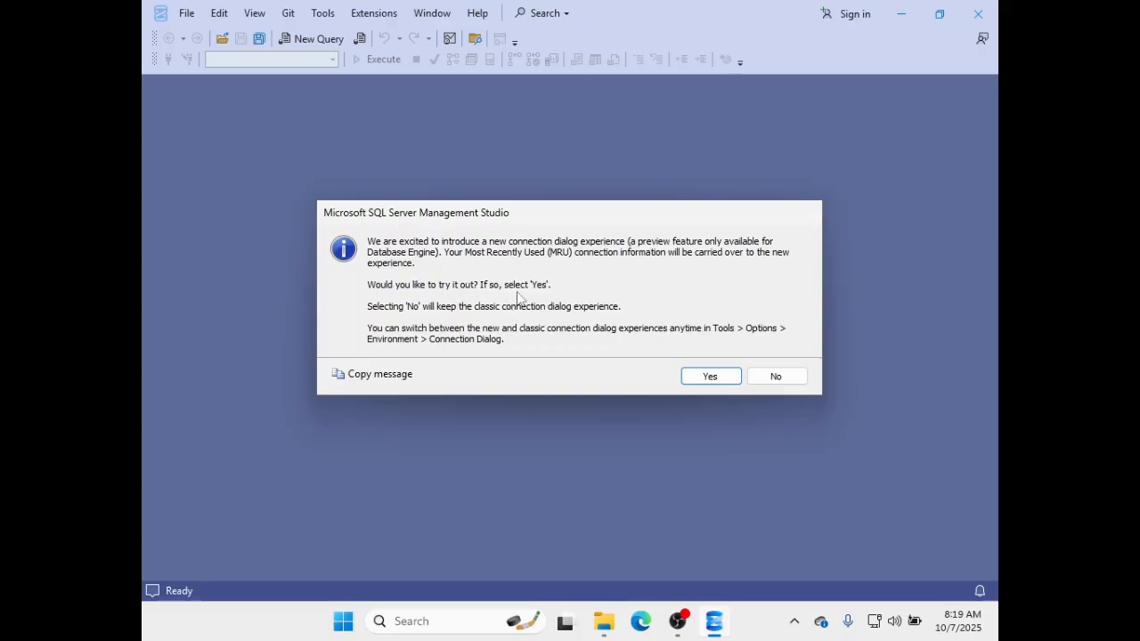
Keep the classic connection dialog and set the server name to (local)
{"action": "left_click", "coordinate": [799, 373]}
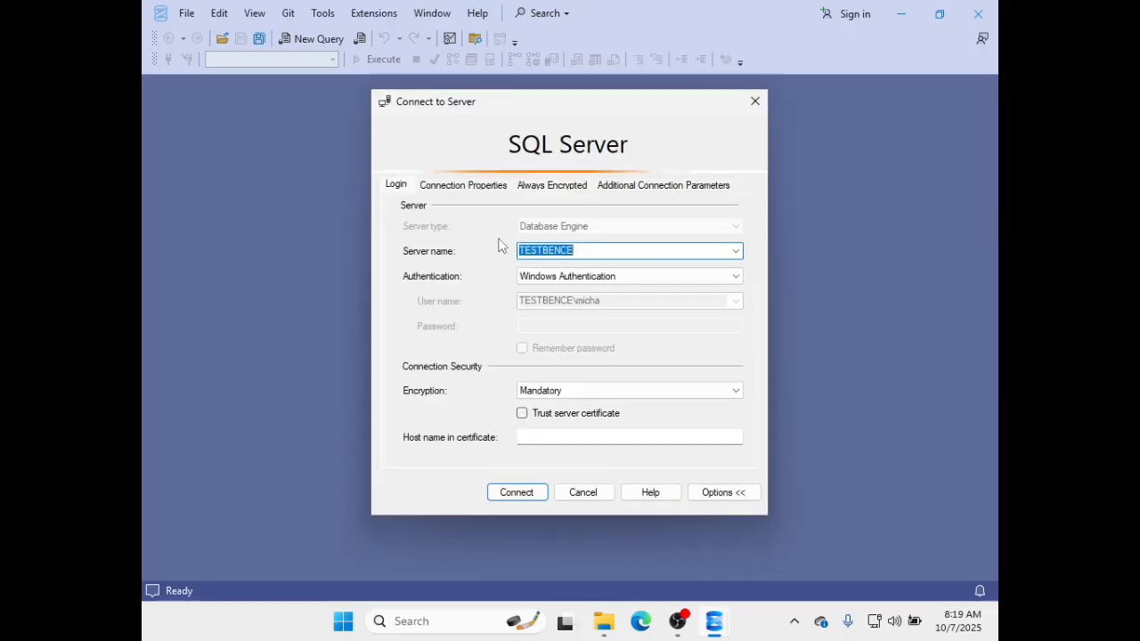
{"action": "left_click", "coordinate": [611, 250]}
{"action": "double_click", "coordinate": [612, 250]}
{"action": "left_click", "coordinate": [616, 250]}
{"action": "double_click", "coordinate": [611, 249]}
{"action": "type", "text": "(local)"}
Choose SQL Server Authentication for the connection and enter the login sa with its password
{"action": "left_click", "coordinate": [588, 277]}
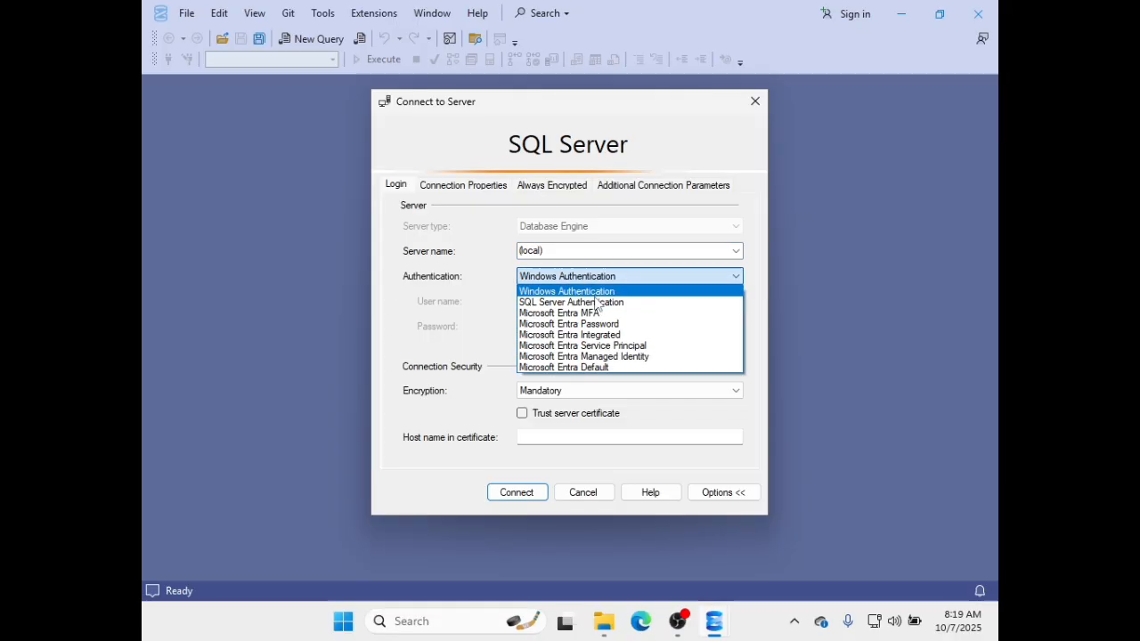
{"action": "left_click", "coordinate": [588, 301]}
{"action": "left_click", "coordinate": [576, 300]}
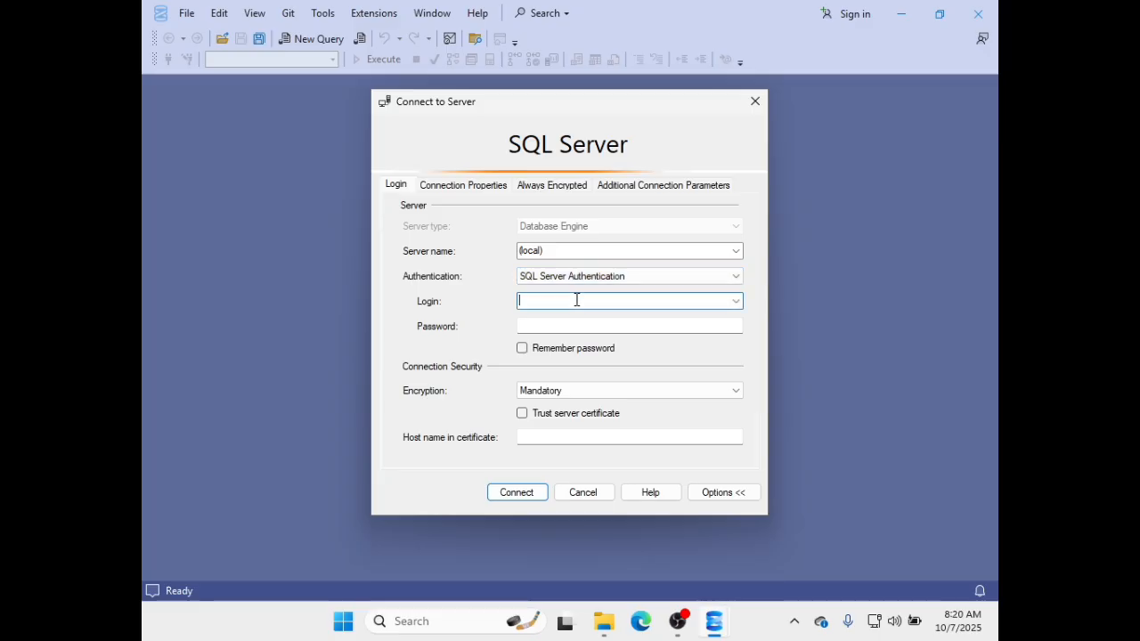
{"action": "type", "text": "sa"}
{"action": "key", "text": "Tab"}
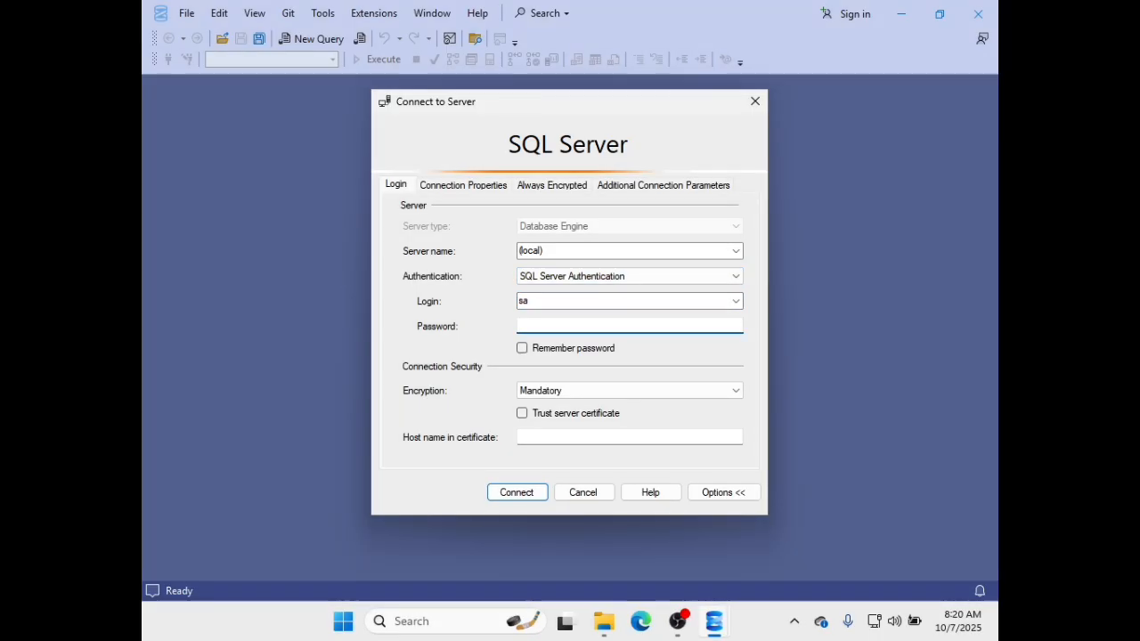
{"action": "type", "text": "•••••••••"}
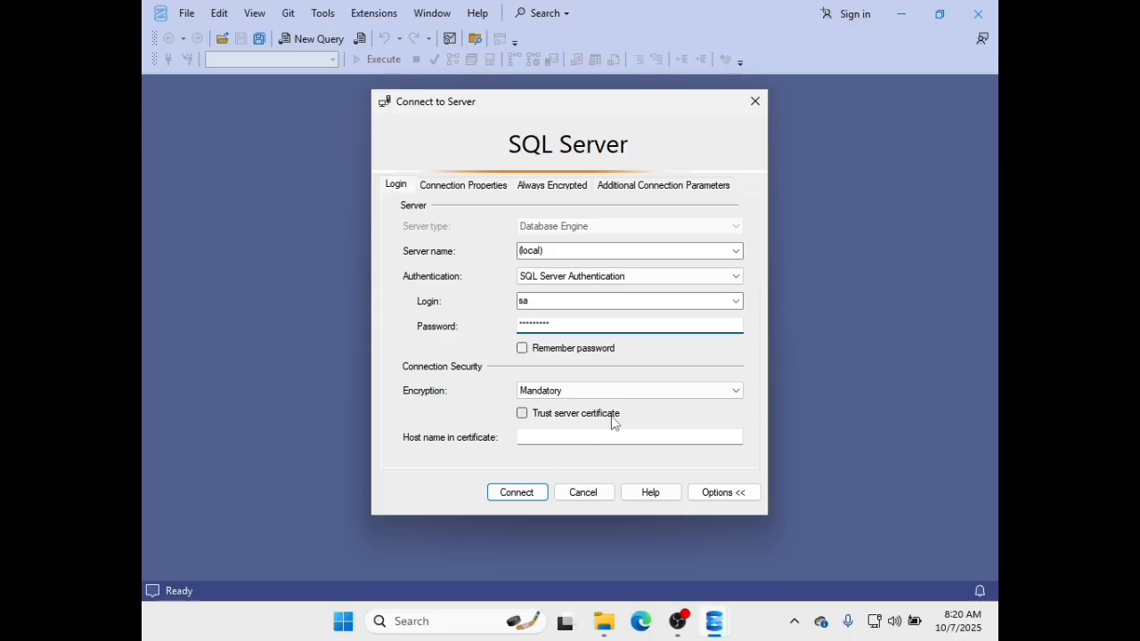
Set the connection encryption to Optional
{"action": "left_click", "coordinate": [596, 393]}
{"action": "left_click", "coordinate": [590, 407]}
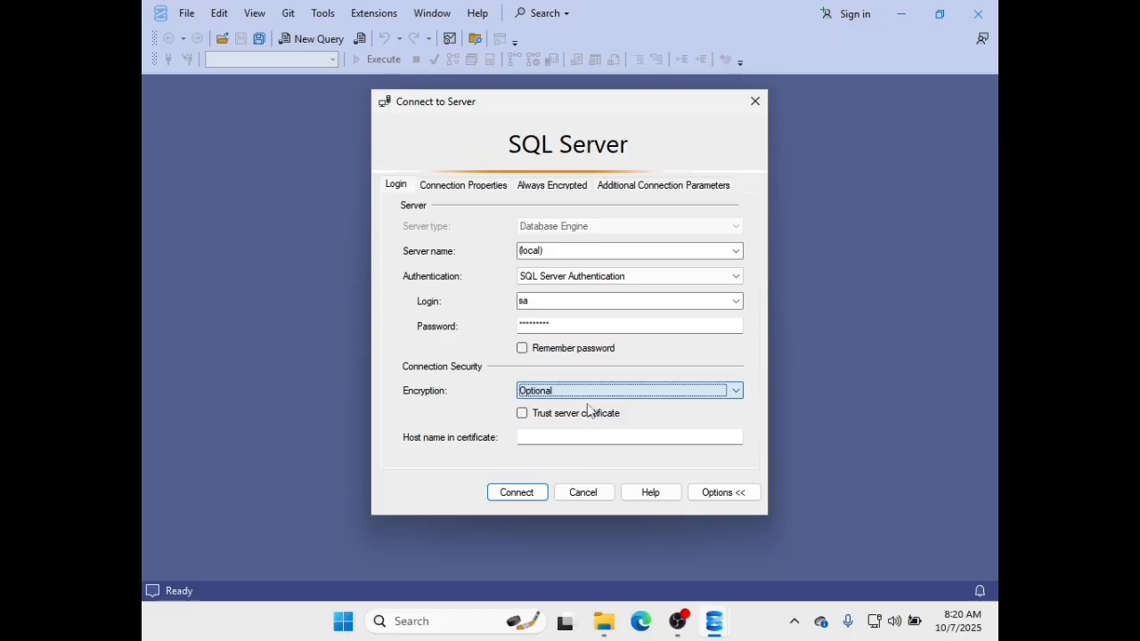
Connect to the local server with the entered settings and expand its Databases and System Databases folders
{"action": "left_click", "coordinate": [526, 492]}
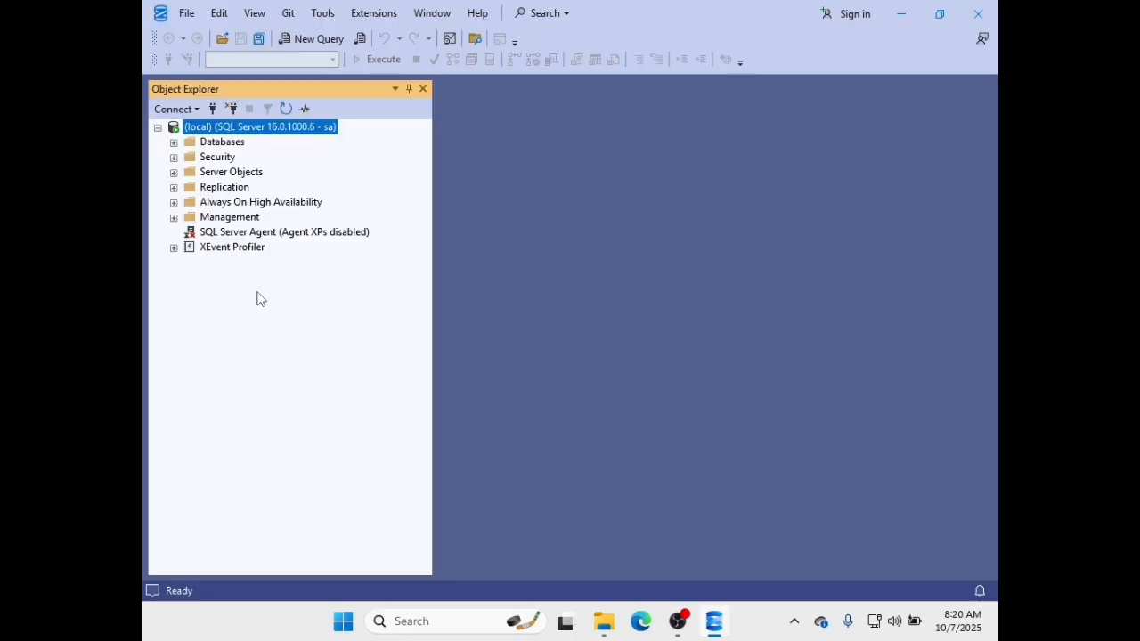
{"action": "left_click", "coordinate": [174, 142]}
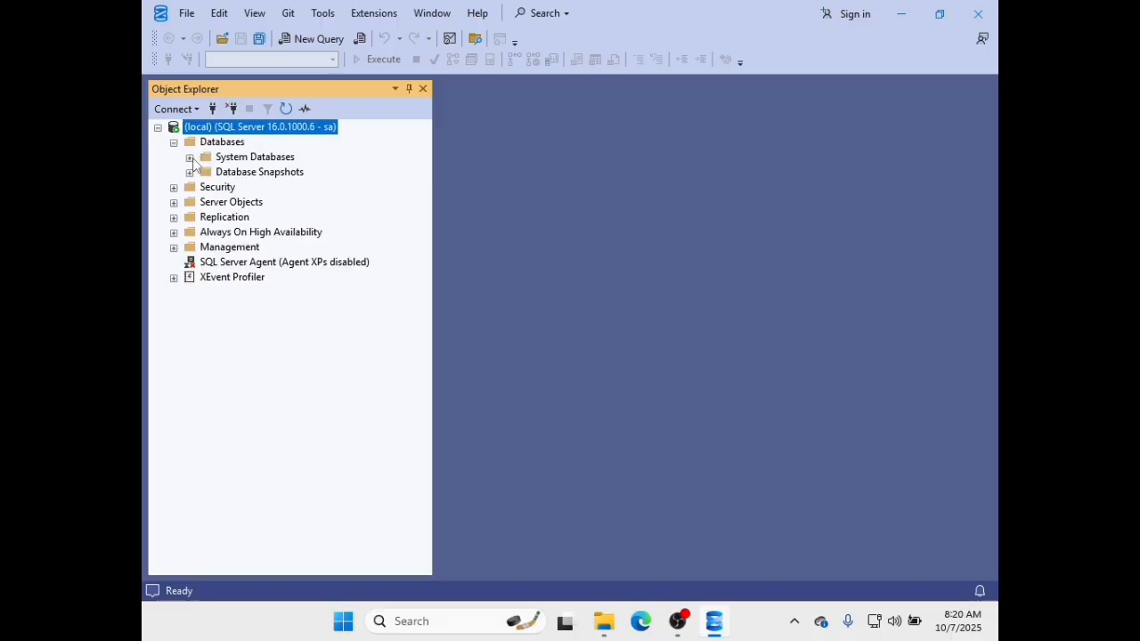
{"action": "left_click", "coordinate": [189, 157]}
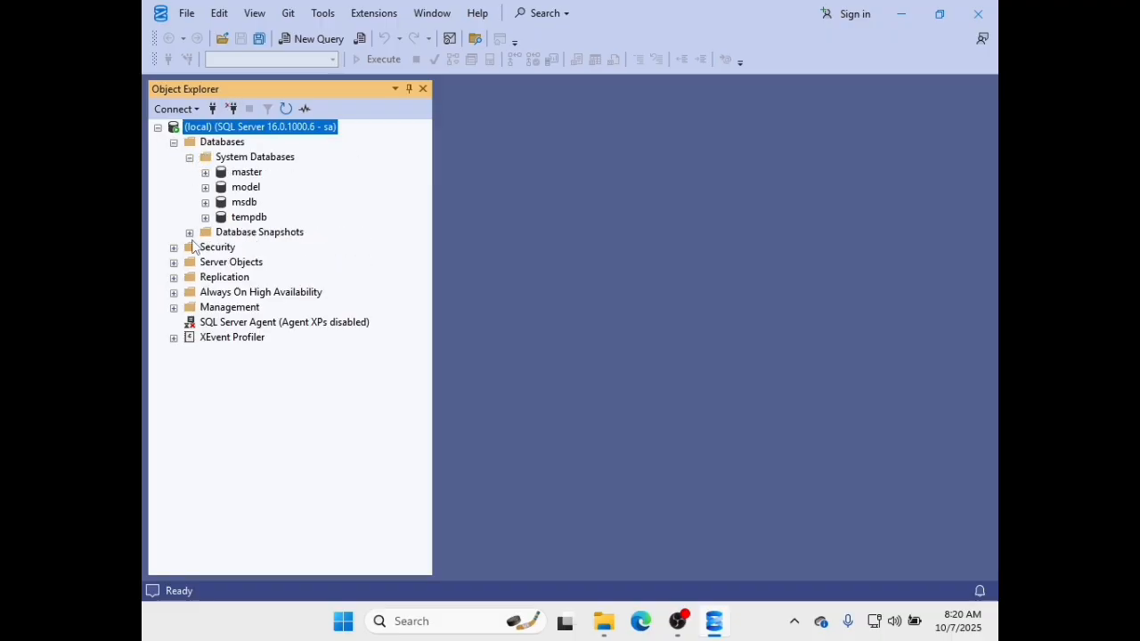
Expand the server's security logins and check the BUILTIN\Administrators and sa entries
{"action": "left_click", "coordinate": [174, 248]}
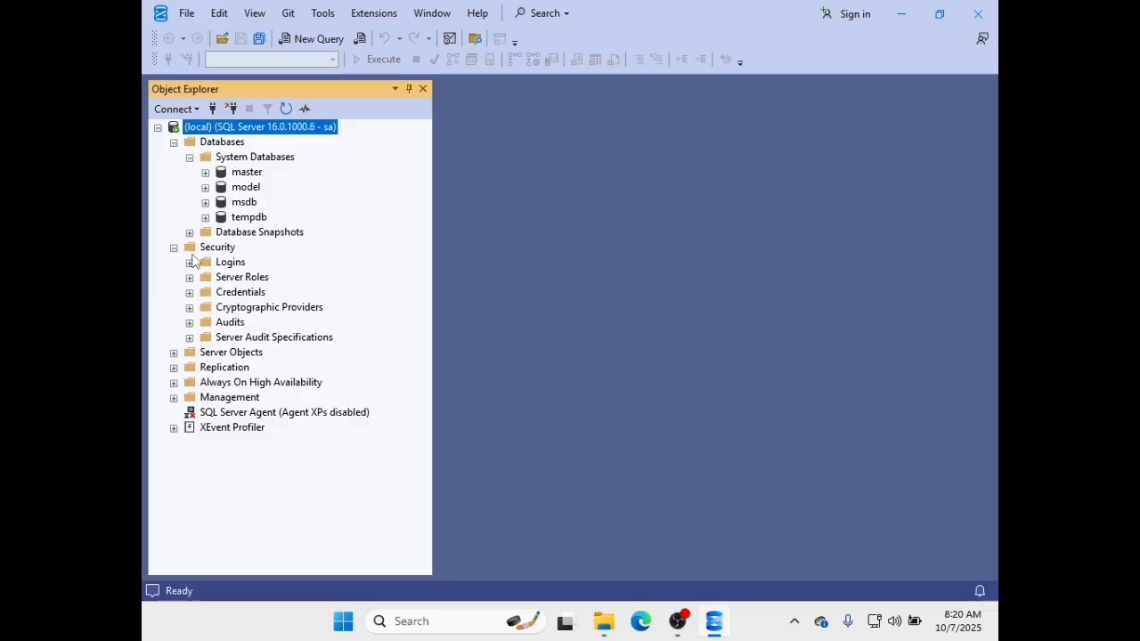
{"action": "left_click", "coordinate": [190, 263]}
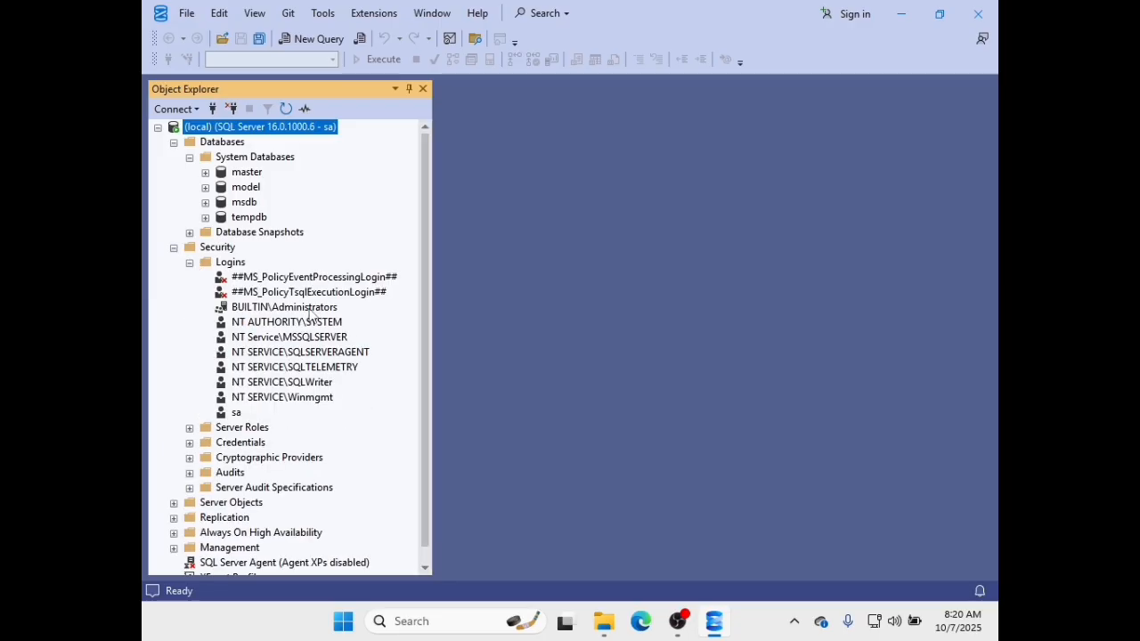
{"action": "left_click", "coordinate": [309, 313]}
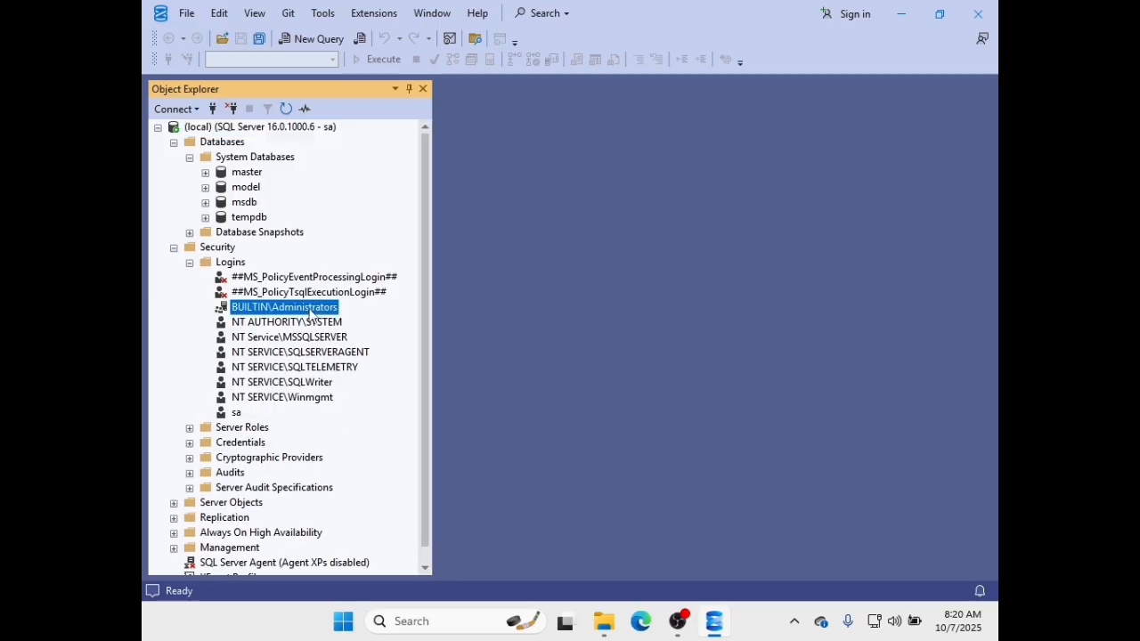
{"action": "left_click", "coordinate": [236, 414]}
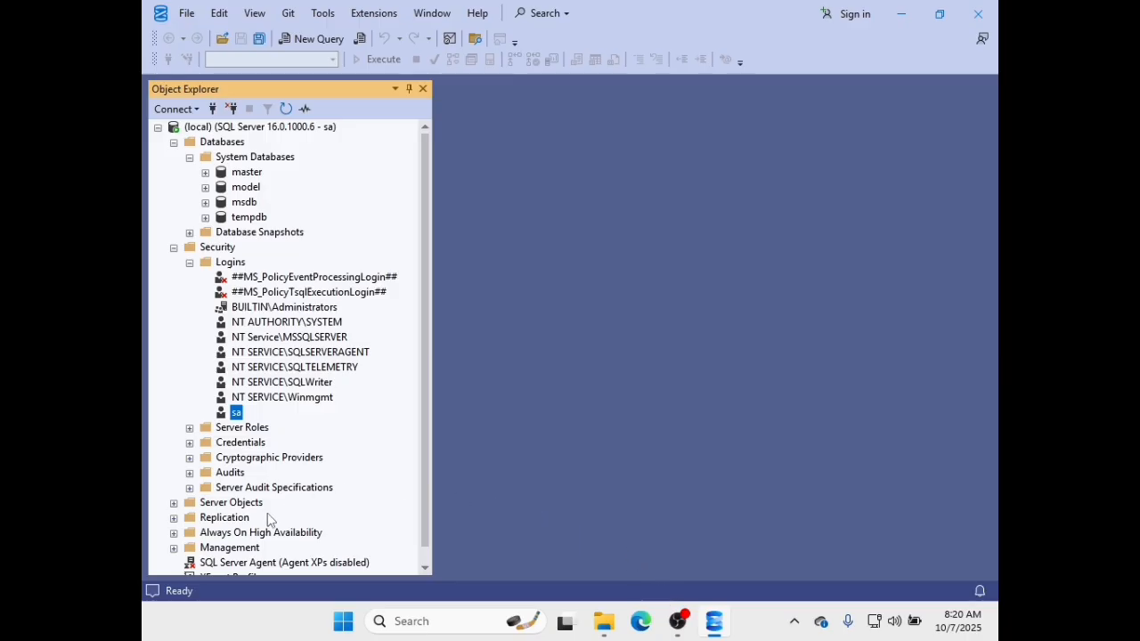
Open the current SQL Server log under Management, look through its entries, and close the log viewer
{"action": "scroll", "coordinate": [269, 519], "scroll_direction": "down", "scroll_amount": 1}
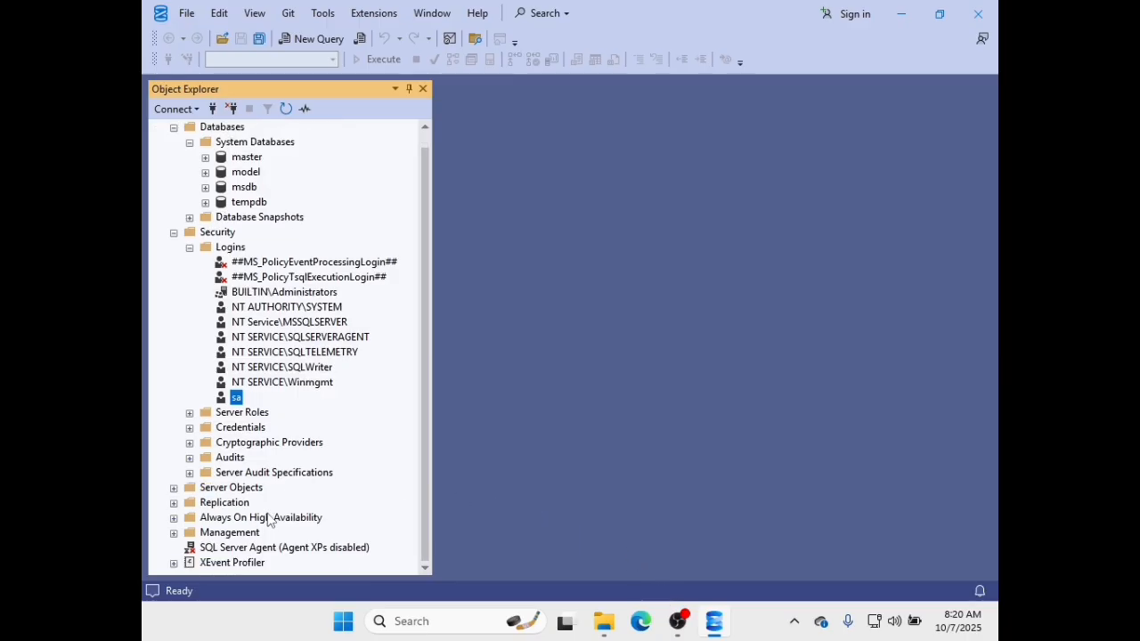
{"action": "left_click", "coordinate": [265, 518]}
{"action": "left_click", "coordinate": [245, 504]}
{"action": "left_click", "coordinate": [233, 532]}
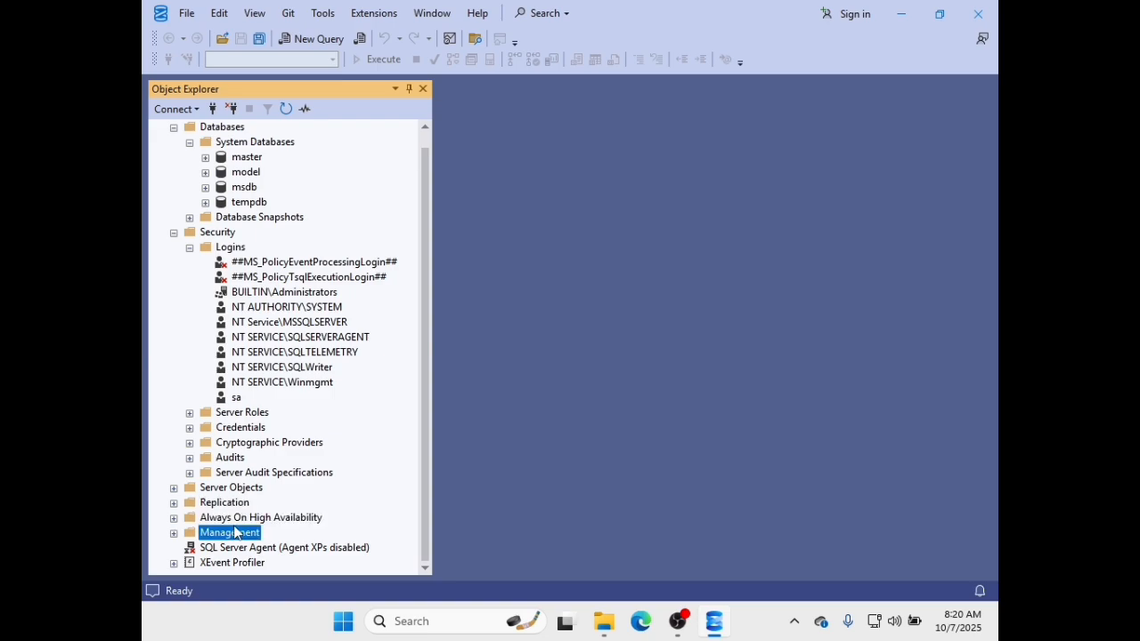
{"action": "left_click", "coordinate": [175, 533]}
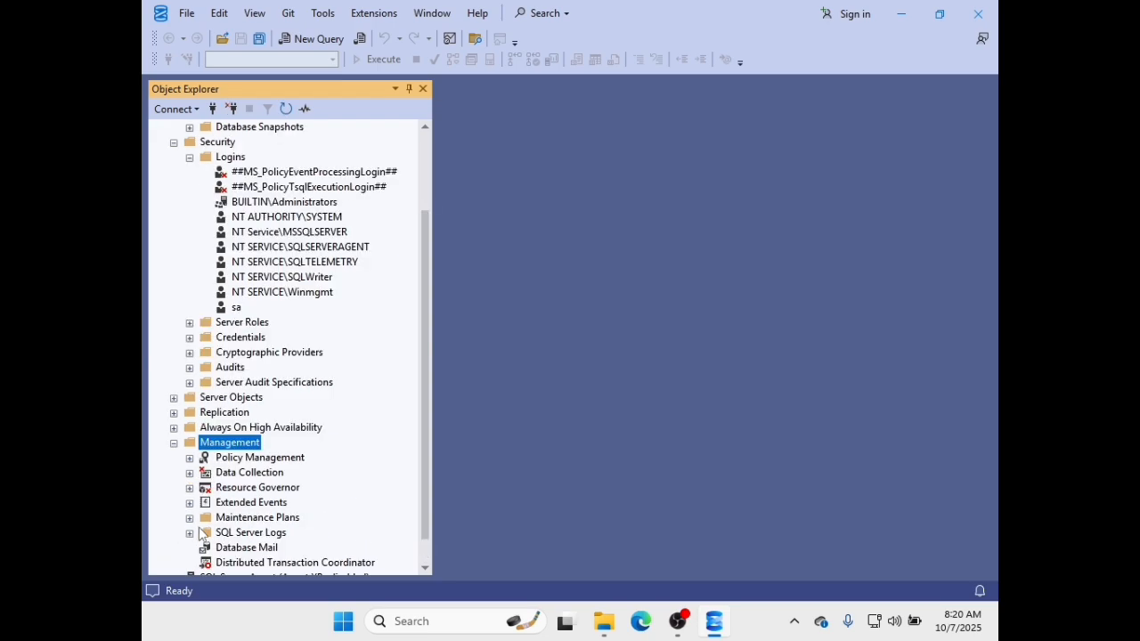
{"action": "left_click", "coordinate": [188, 532]}
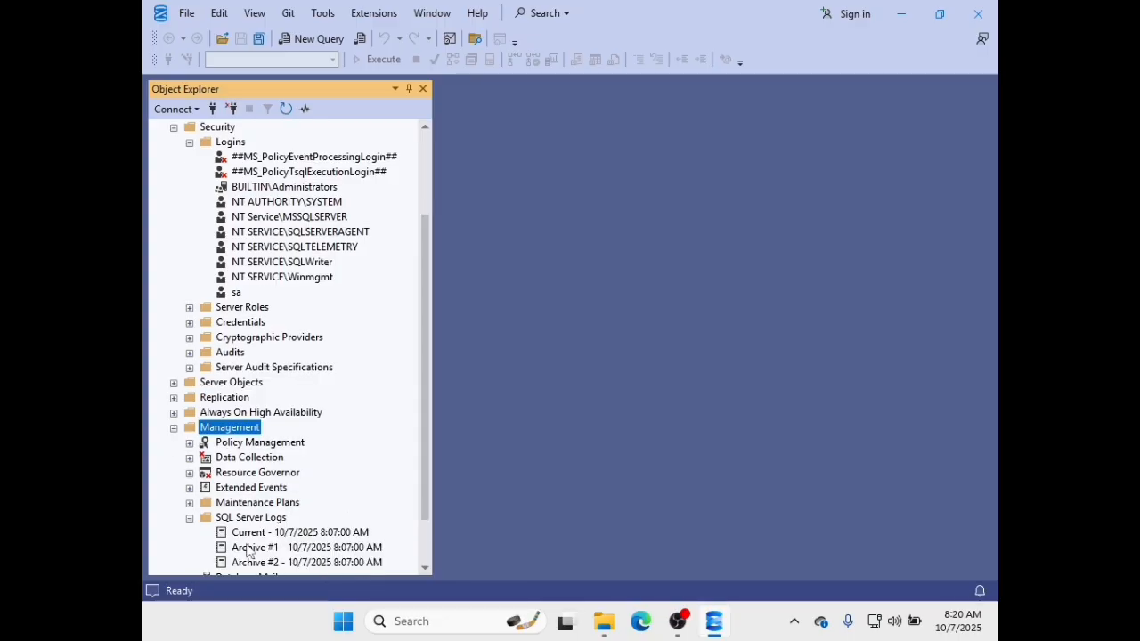
{"action": "double_click", "coordinate": [267, 533]}
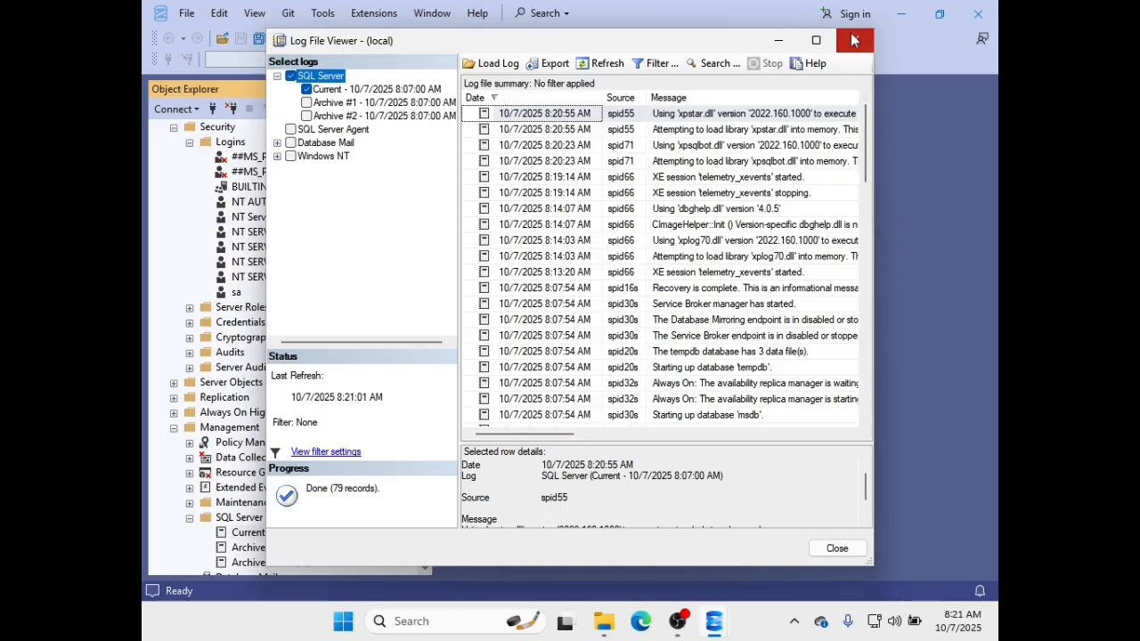
{"action": "scroll", "coordinate": [803, 383], "scroll_direction": "down", "scroll_amount": 3}
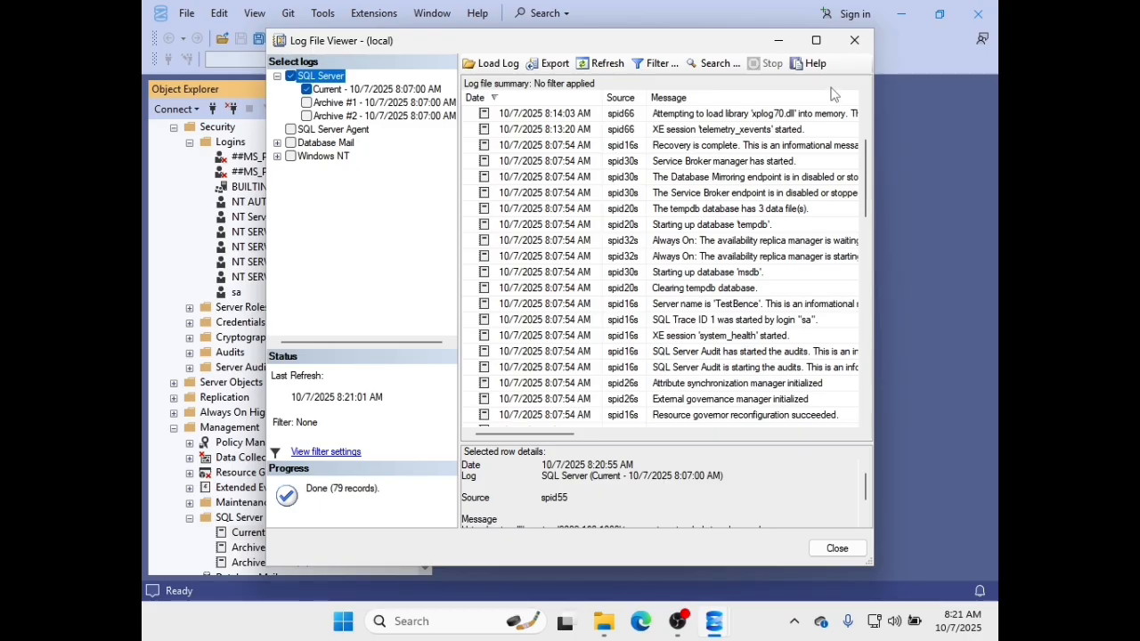
{"action": "left_click", "coordinate": [844, 44]}
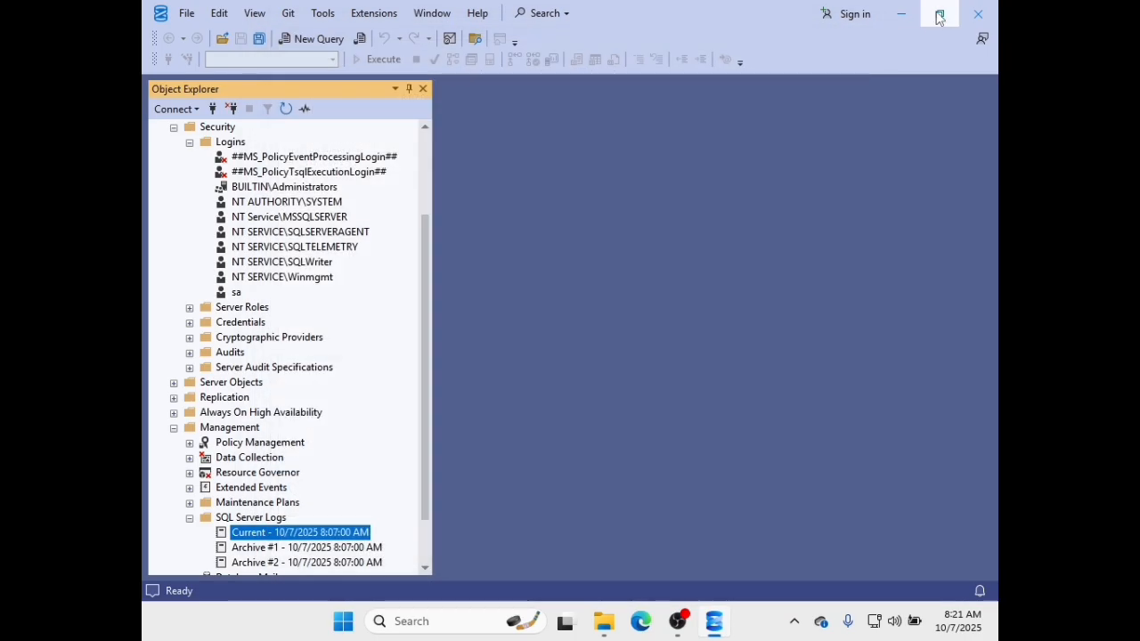
Exit SQL Server Management Studio
{"action": "left_click", "coordinate": [185, 13]}
{"action": "left_click", "coordinate": [226, 297]}
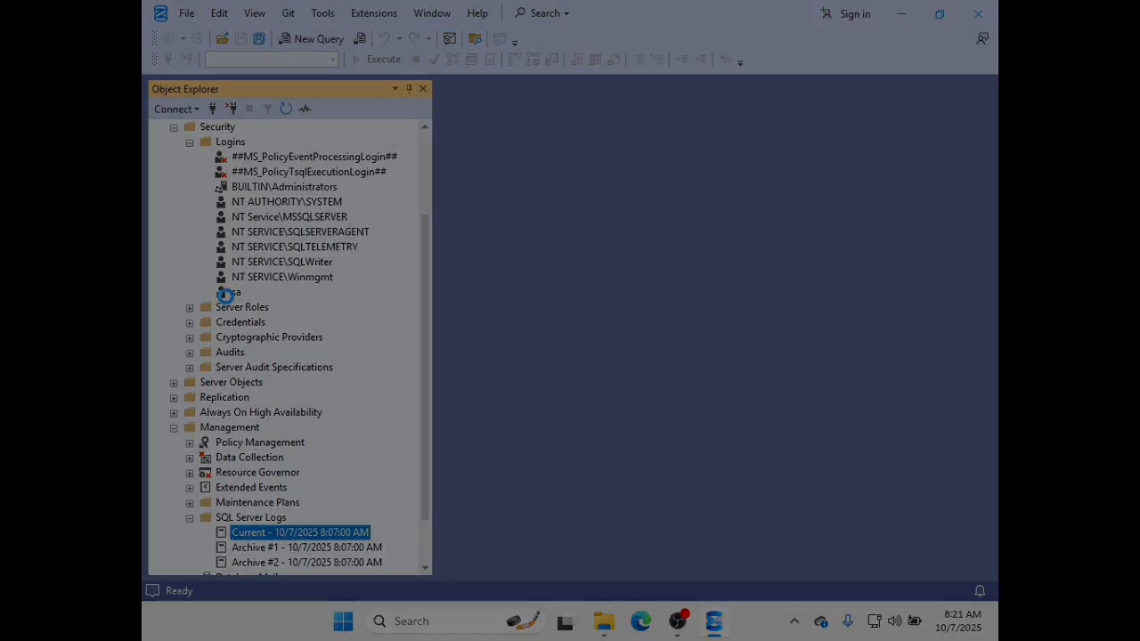